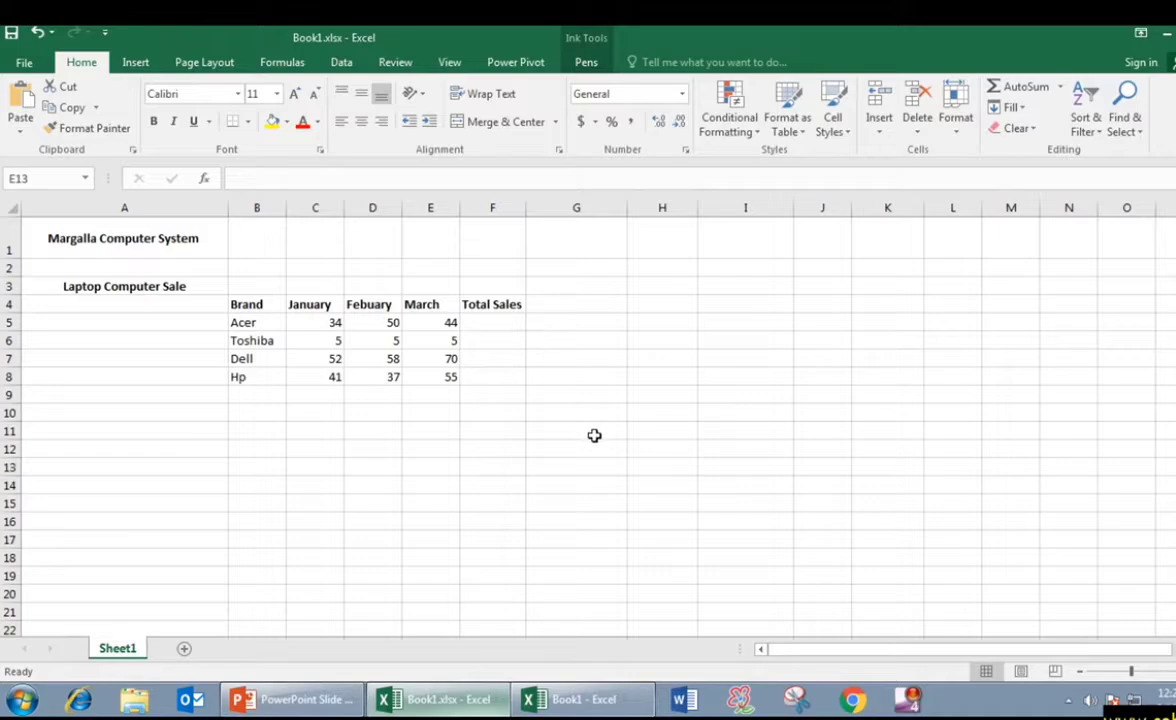
left_click(572, 431)
left_click(520, 432)
left_click(540, 433)
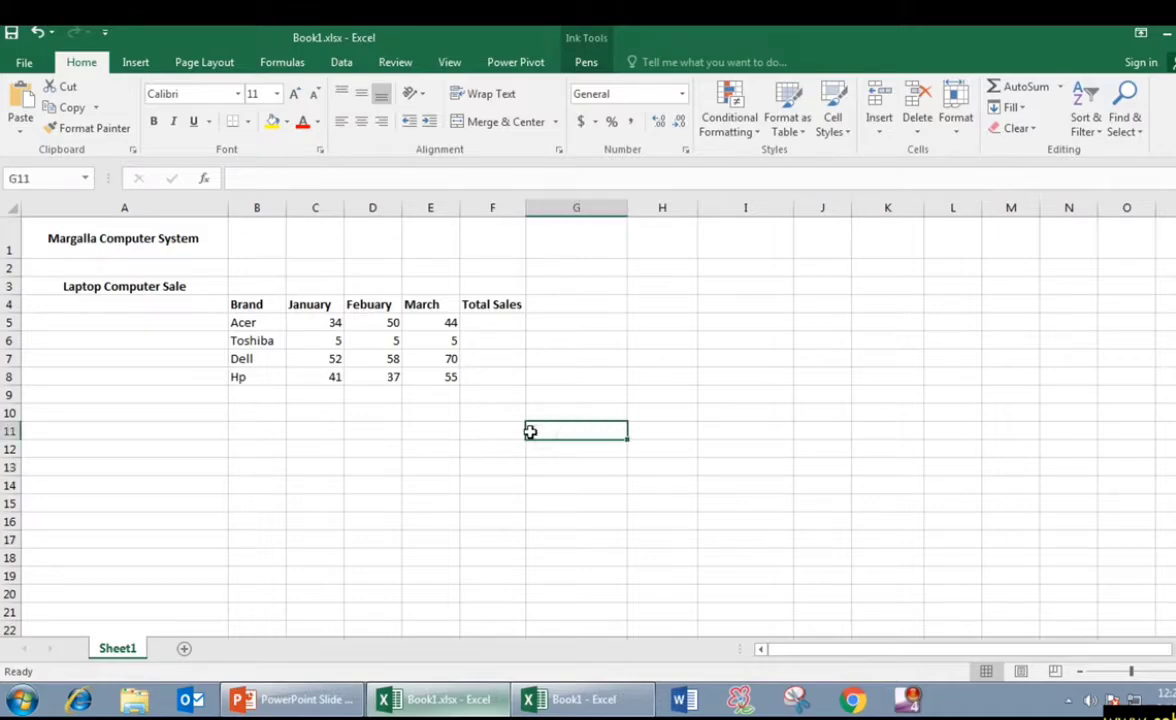
left_click(518, 431)
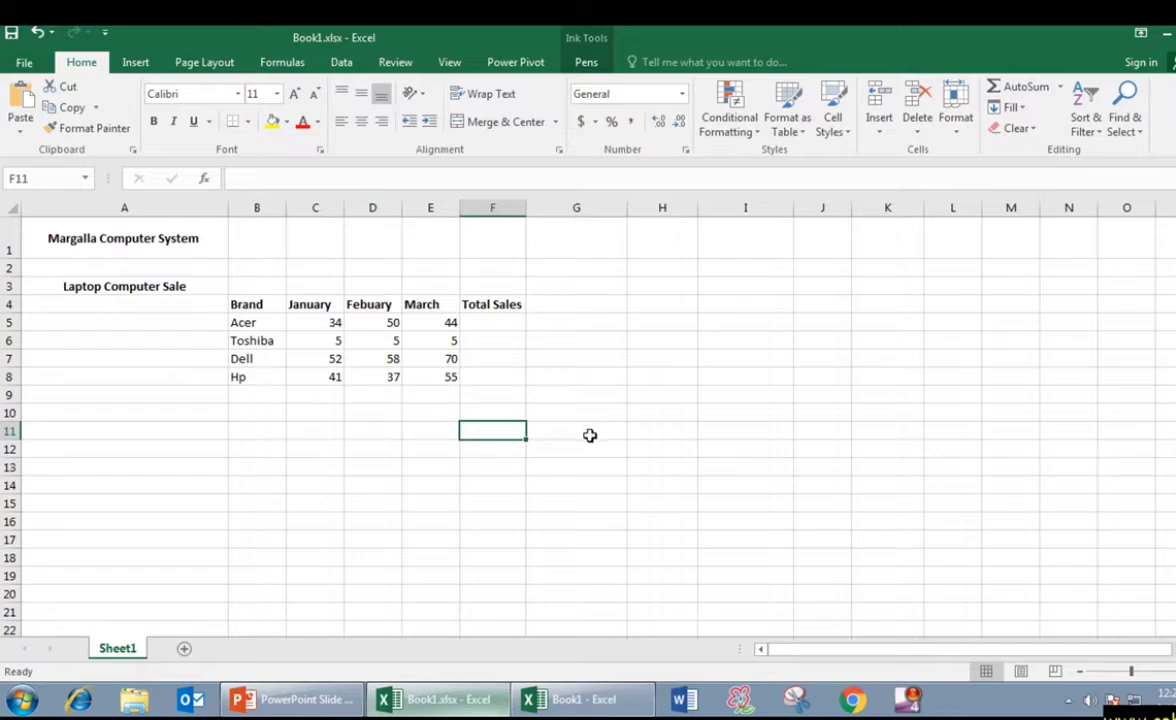
left_click(588, 434)
left_click(511, 428)
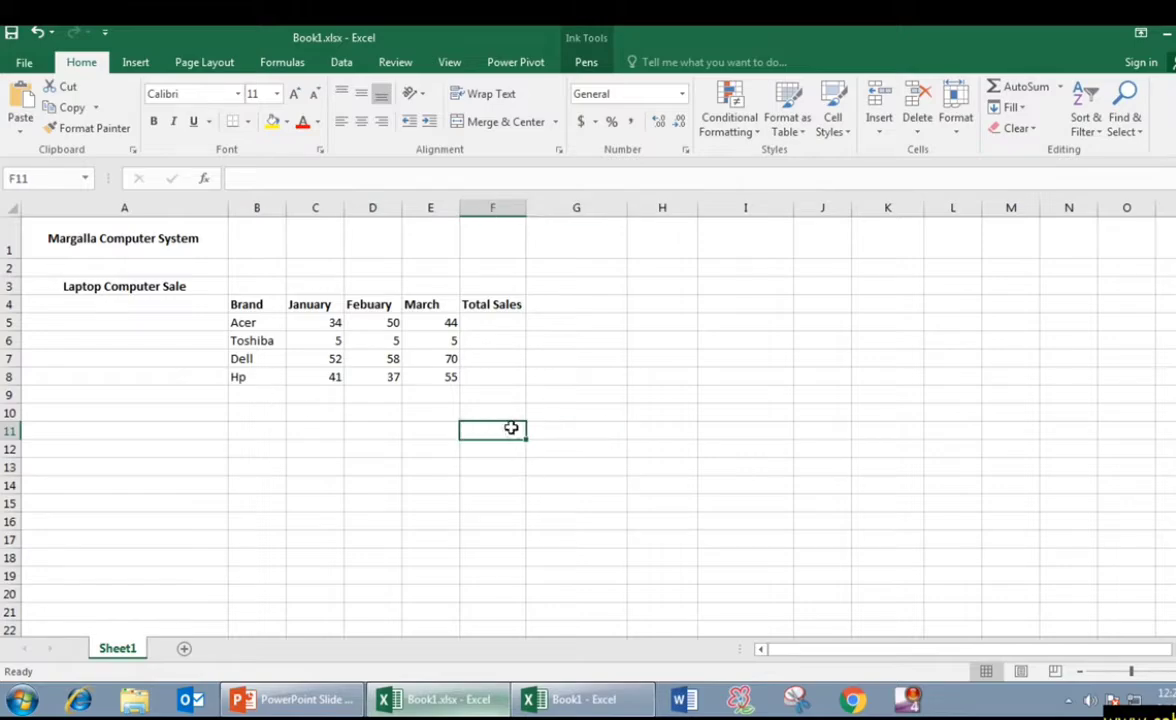
left_click(565, 434)
left_click(516, 428)
- View the relative and absolute cell addressing slide in the PowerPoint slide show and return to the Book1.xlsx workbook in Excel
left_click(1165, 32)
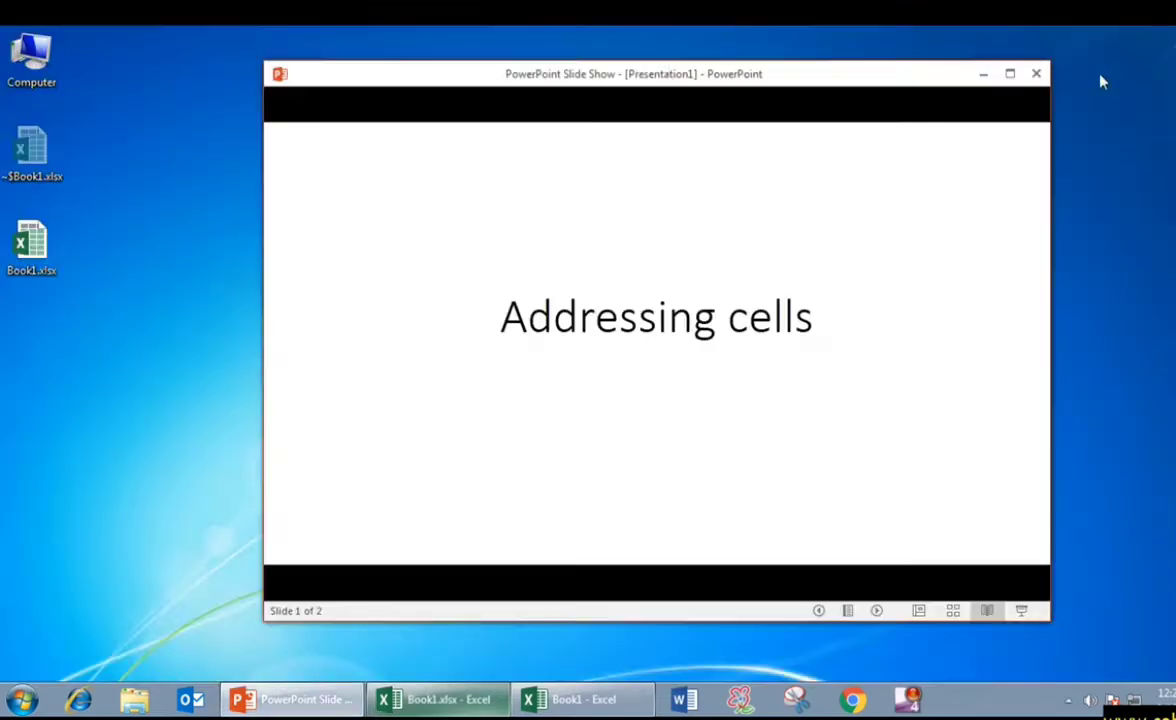
left_click(752, 361)
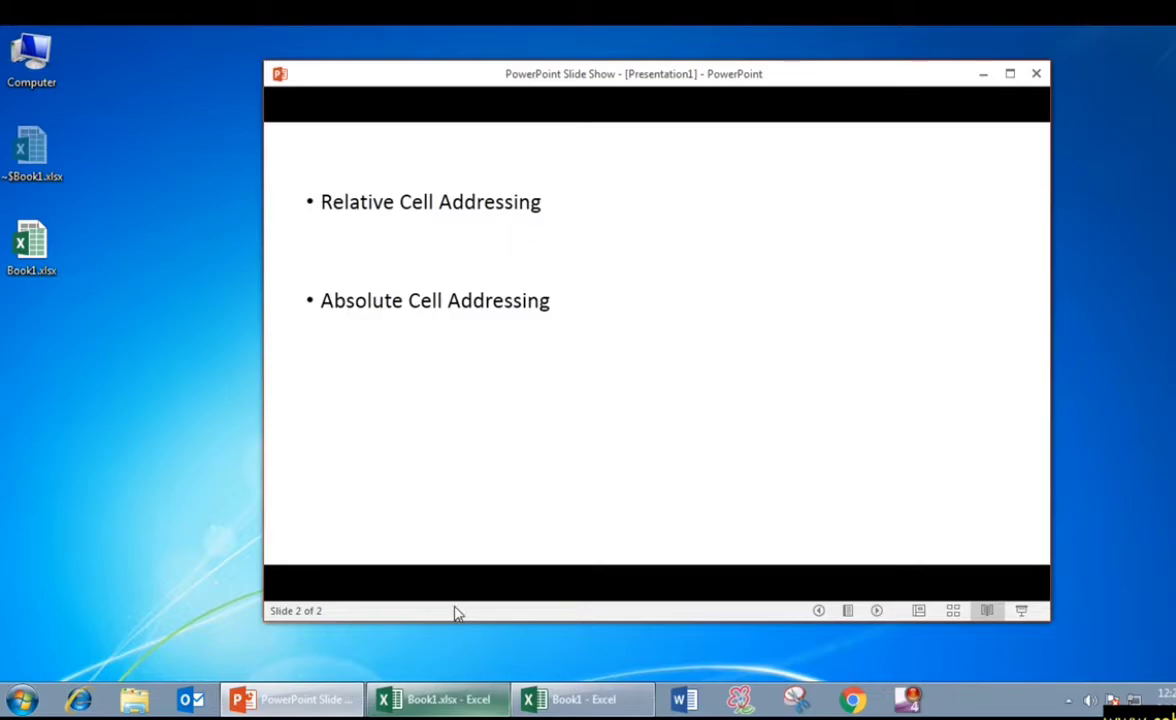
left_click(447, 702)
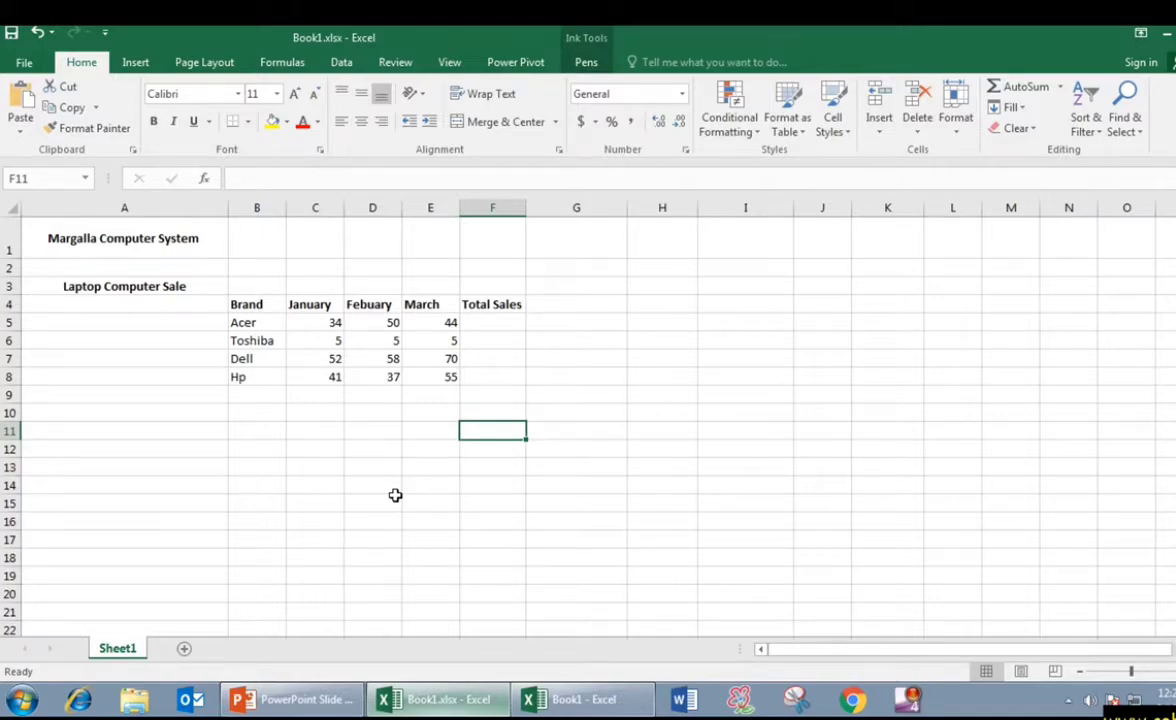
- Examine the laptop brands in B5:B8 and the January sales figures for Acer and Toshiba
left_click(258, 324)
left_click(258, 341)
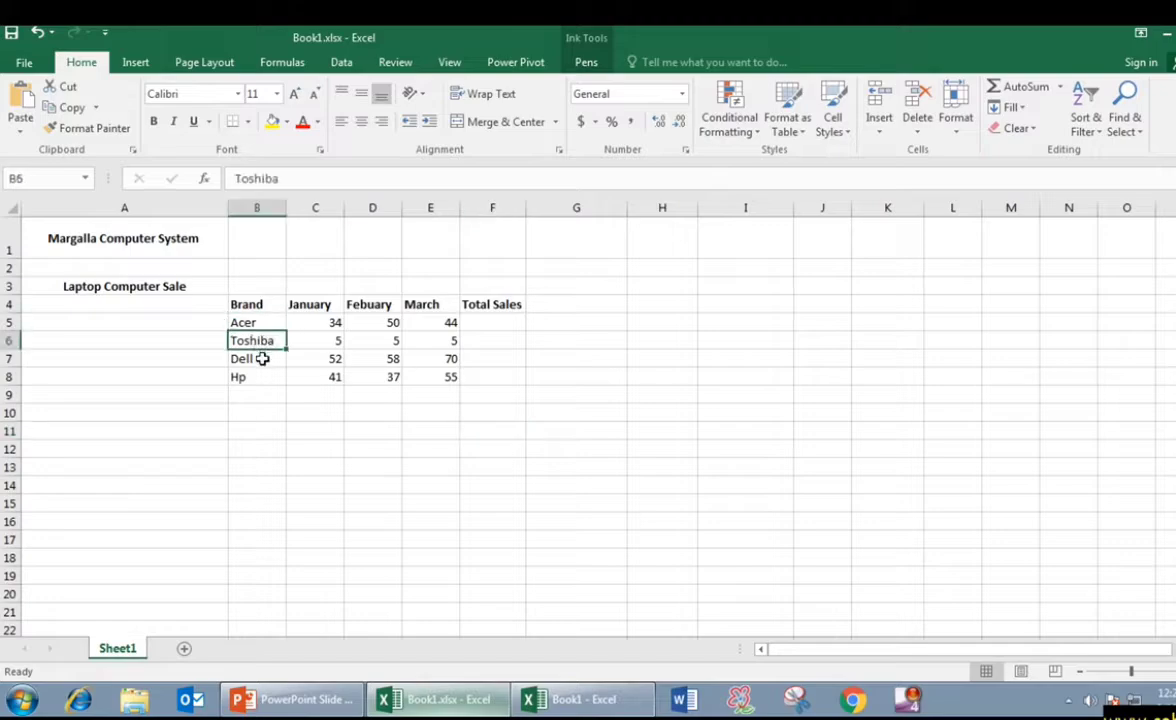
left_click(262, 358)
left_click(255, 380)
left_click(278, 324)
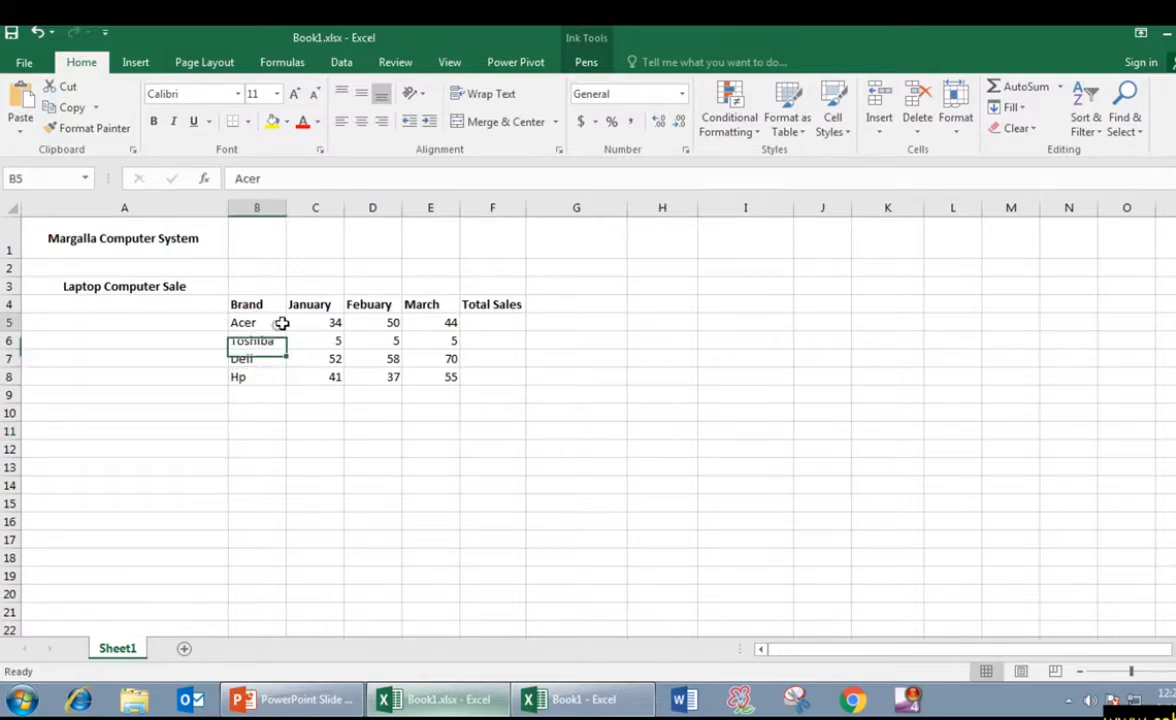
left_click(334, 320)
left_click(272, 321)
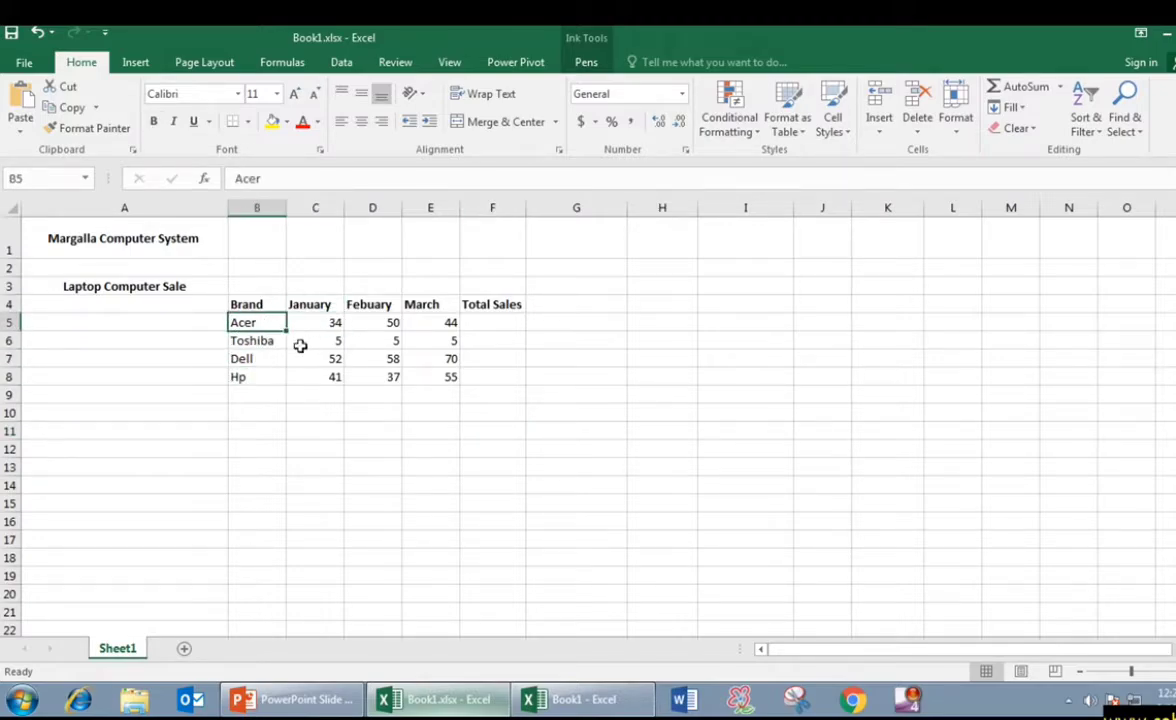
left_click(276, 341)
left_click(336, 340)
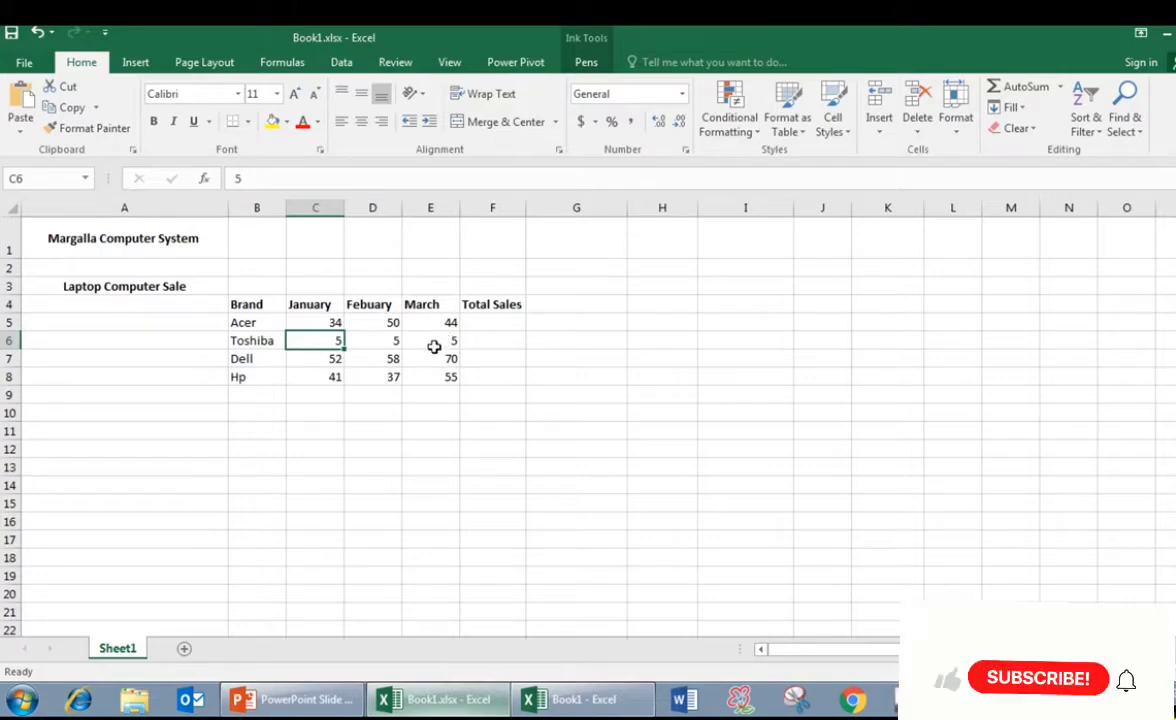
- Examine the Total Sales heading, the month headings and Acer's January to March sales figures
left_click(512, 320)
left_click(514, 305)
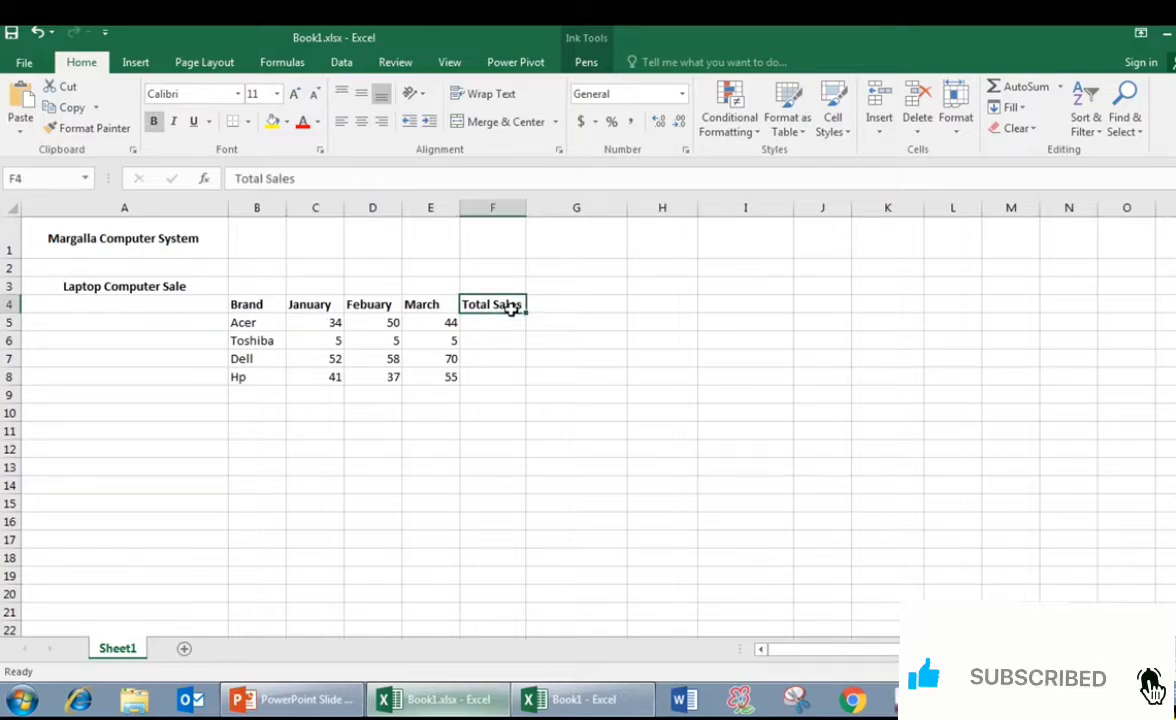
left_click(262, 321)
left_click(325, 305)
left_click(372, 305)
left_click(425, 309)
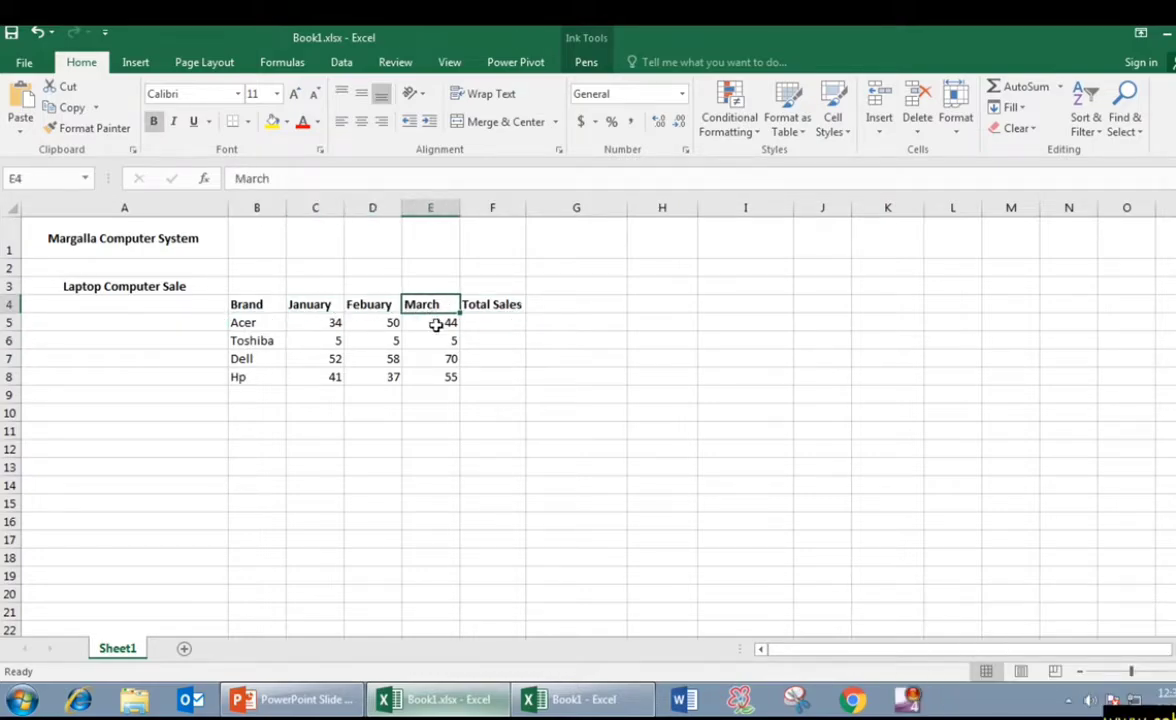
left_click(330, 323)
left_click(375, 323)
left_click(430, 324)
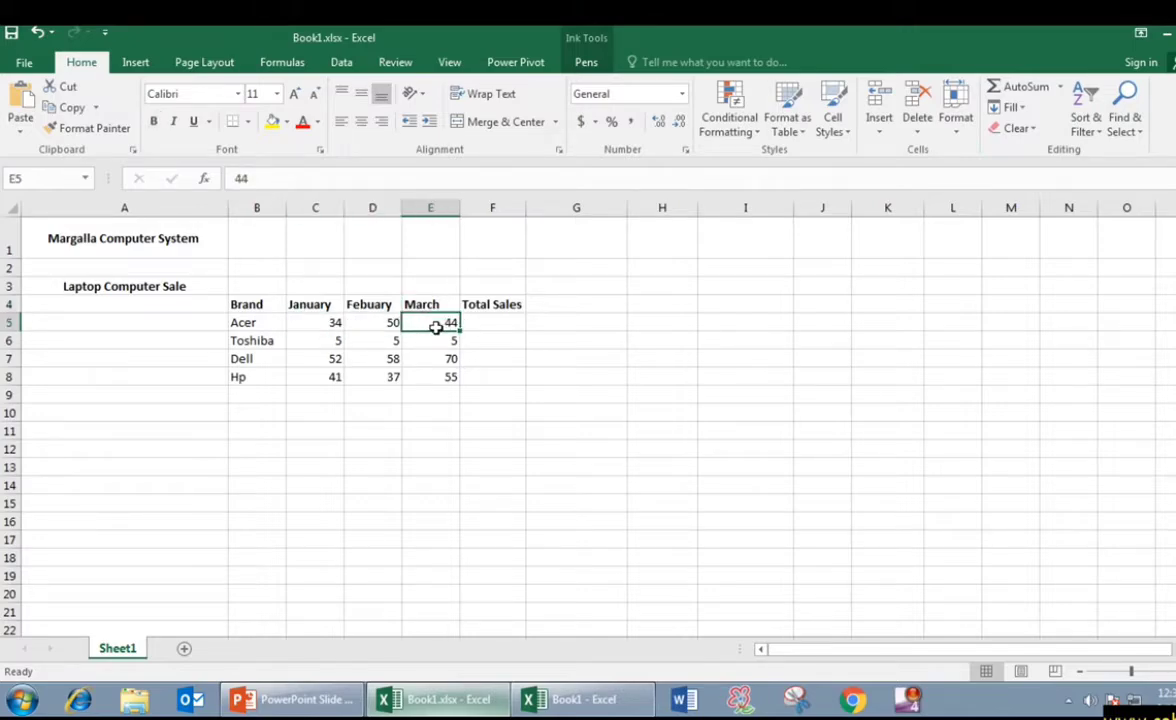
- Enter the formula =C5+D5+E5 in F5 to total Acer's sales for the three months
double_click(480, 325)
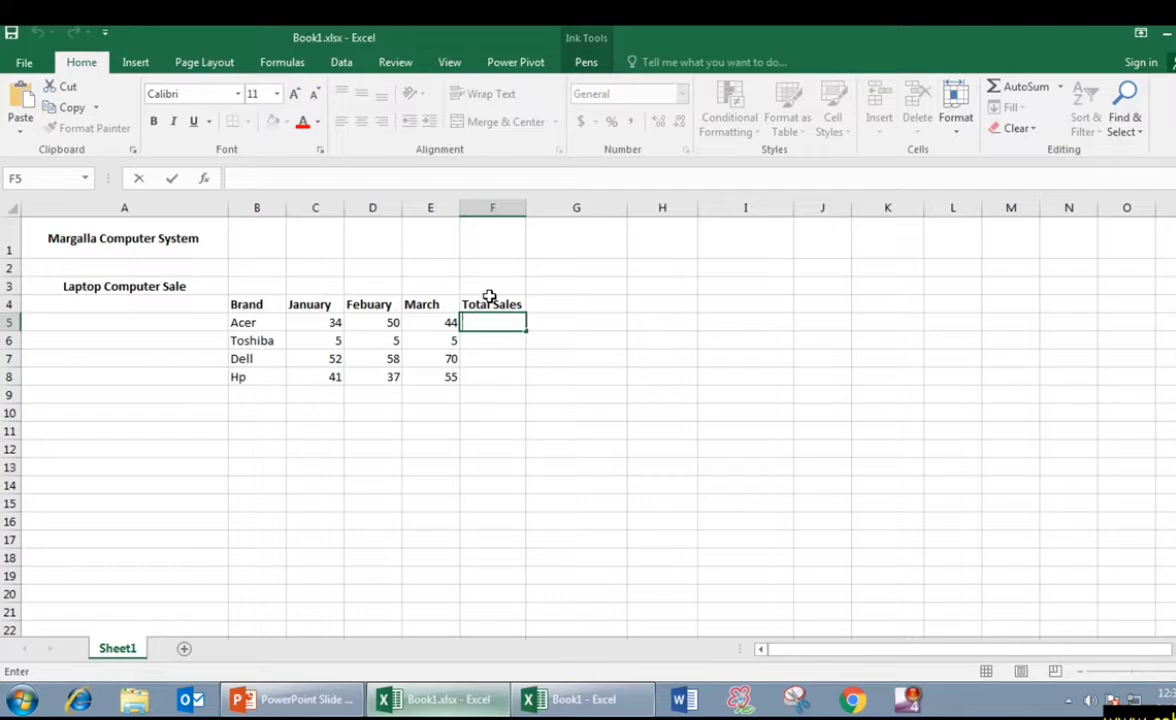
type("=")
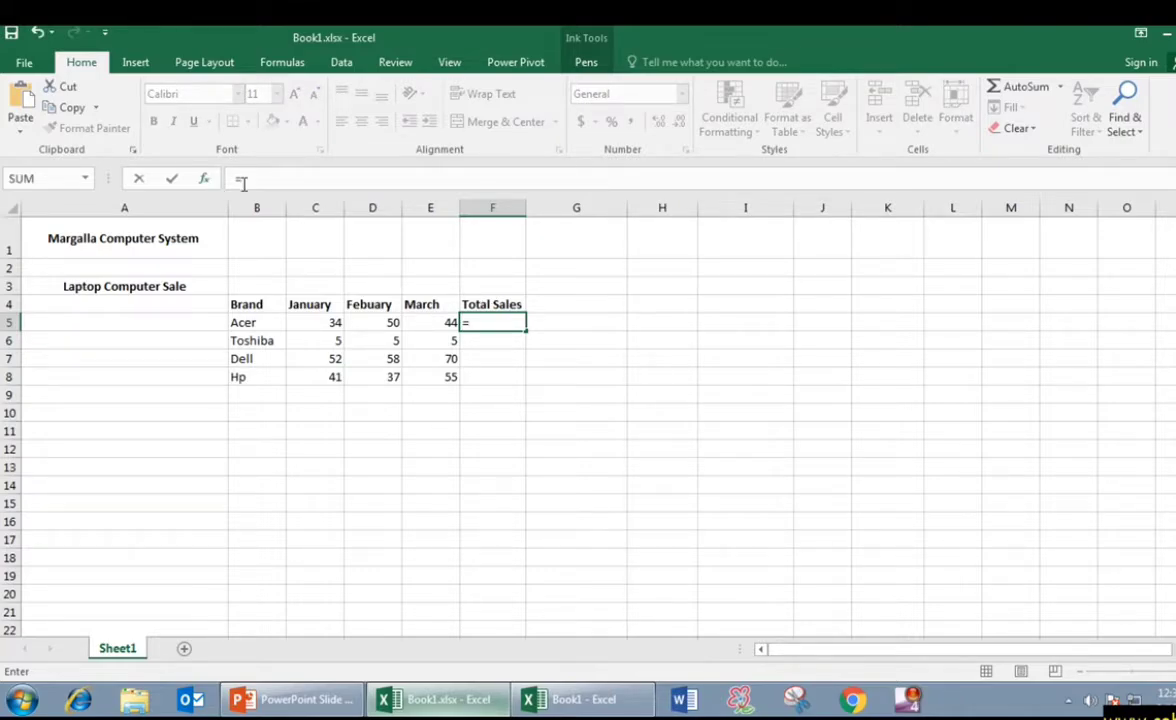
left_click(481, 326)
type("C5")
key("BackSpace")
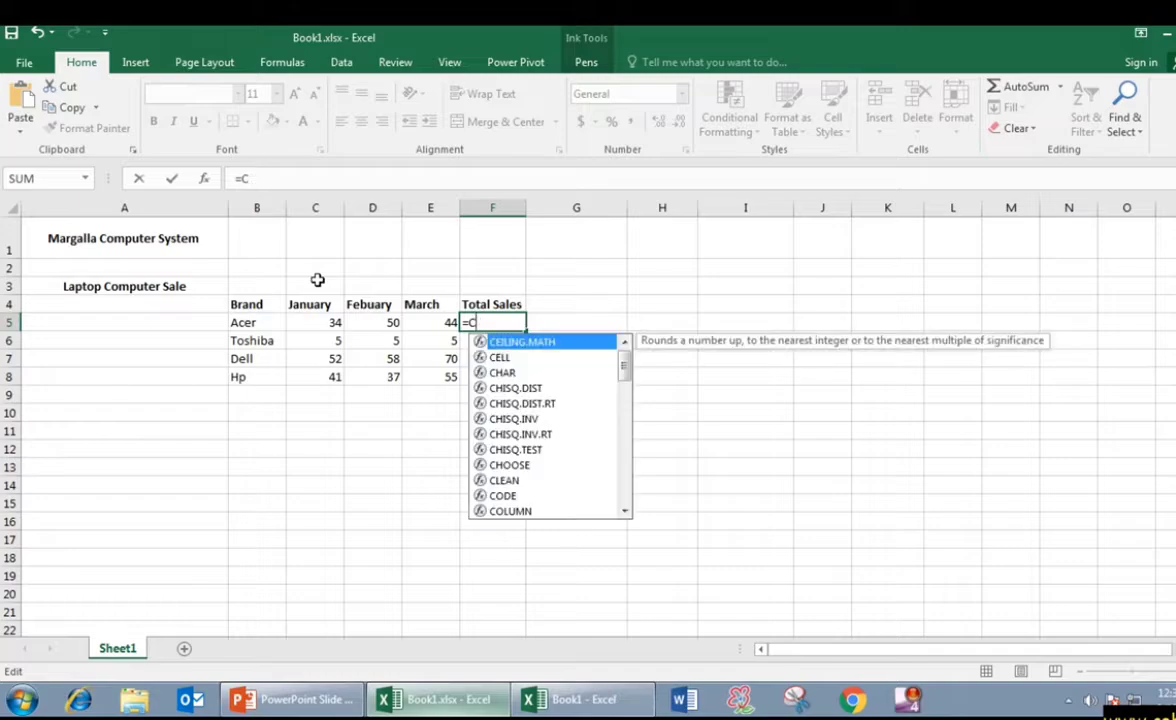
type("5+")
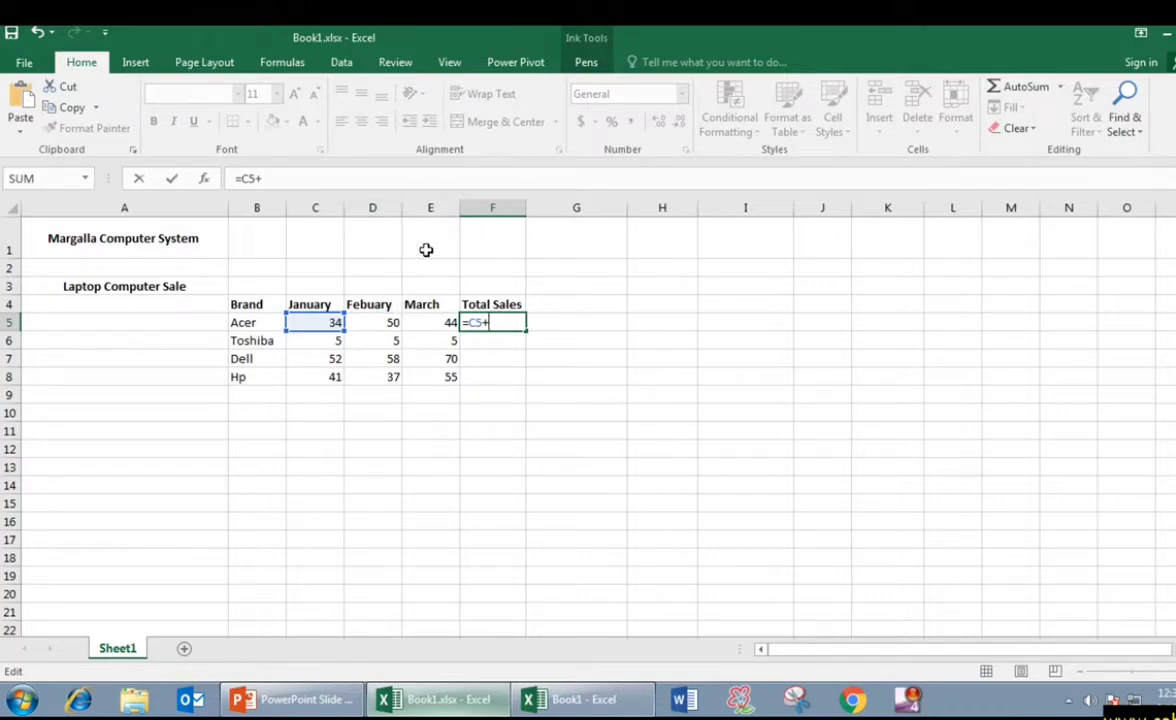
type("D5+")
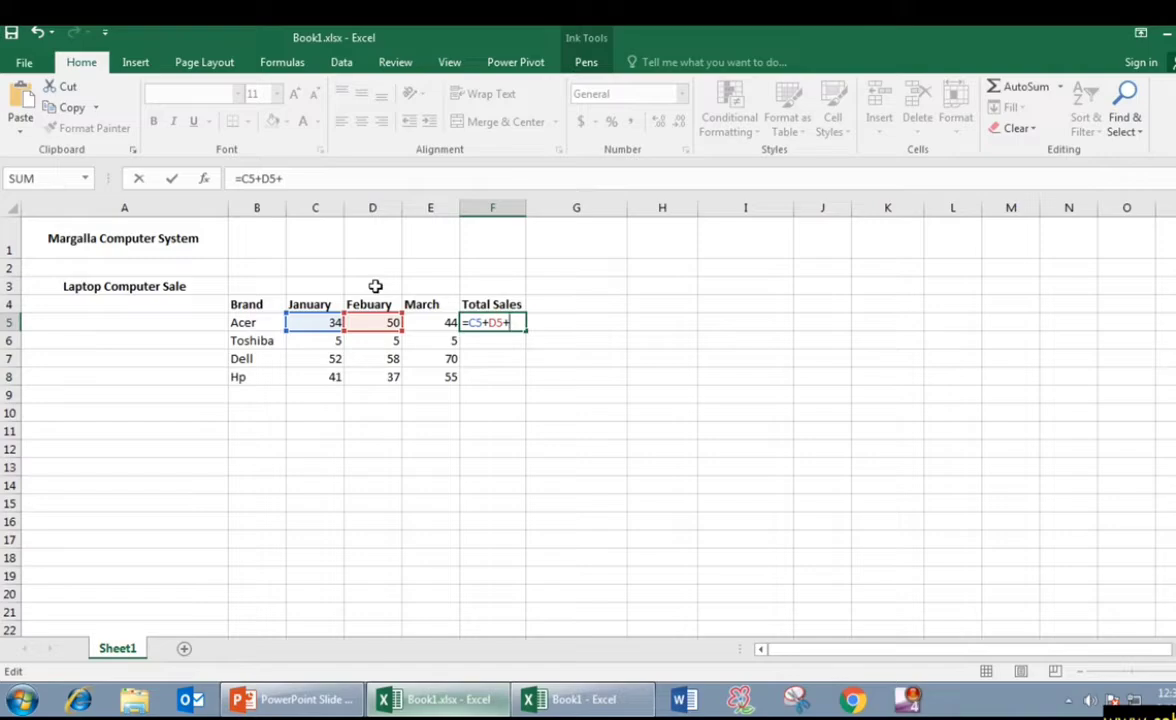
type("E5")
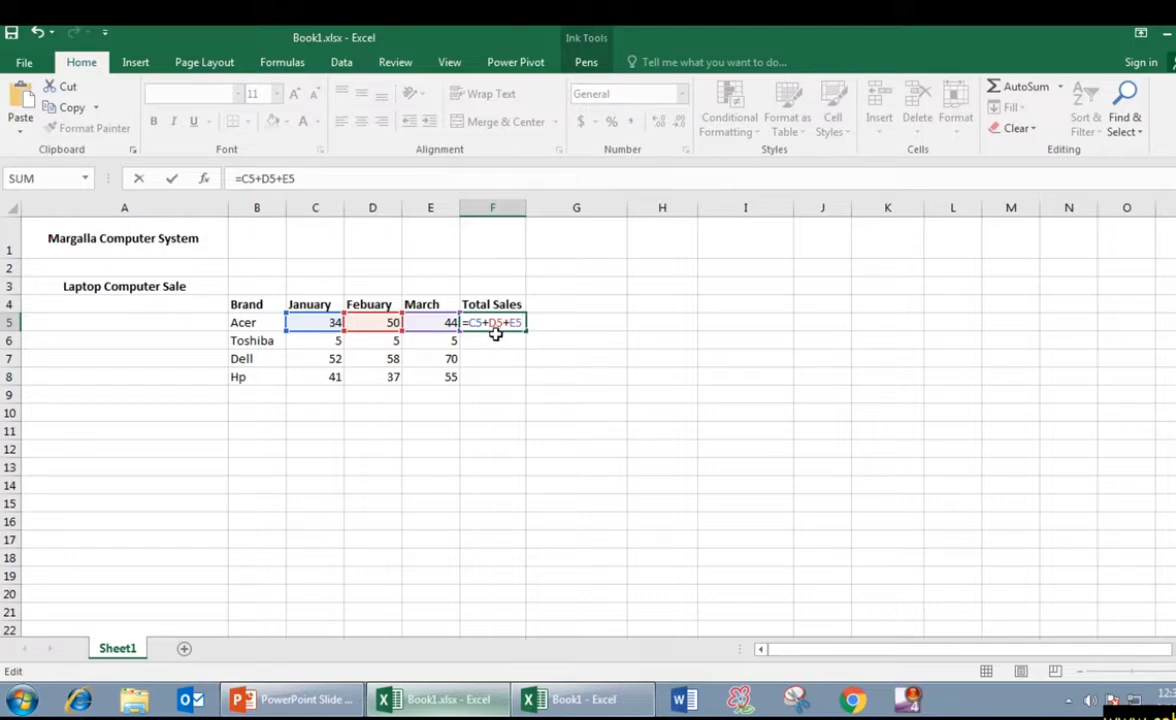
key("Return")
- Check the Acer cells C5:E5 against the formula in F5 and look over the other brands' figures in C6:E8
left_click(338, 322)
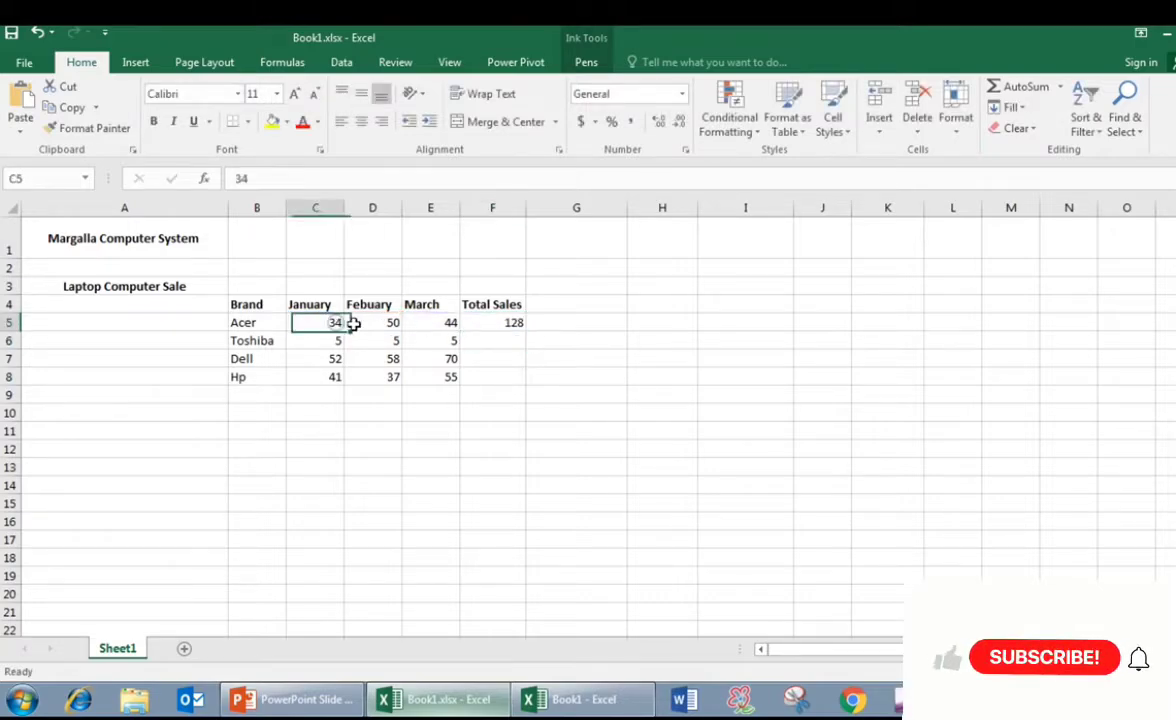
left_click(386, 327)
left_click(428, 321)
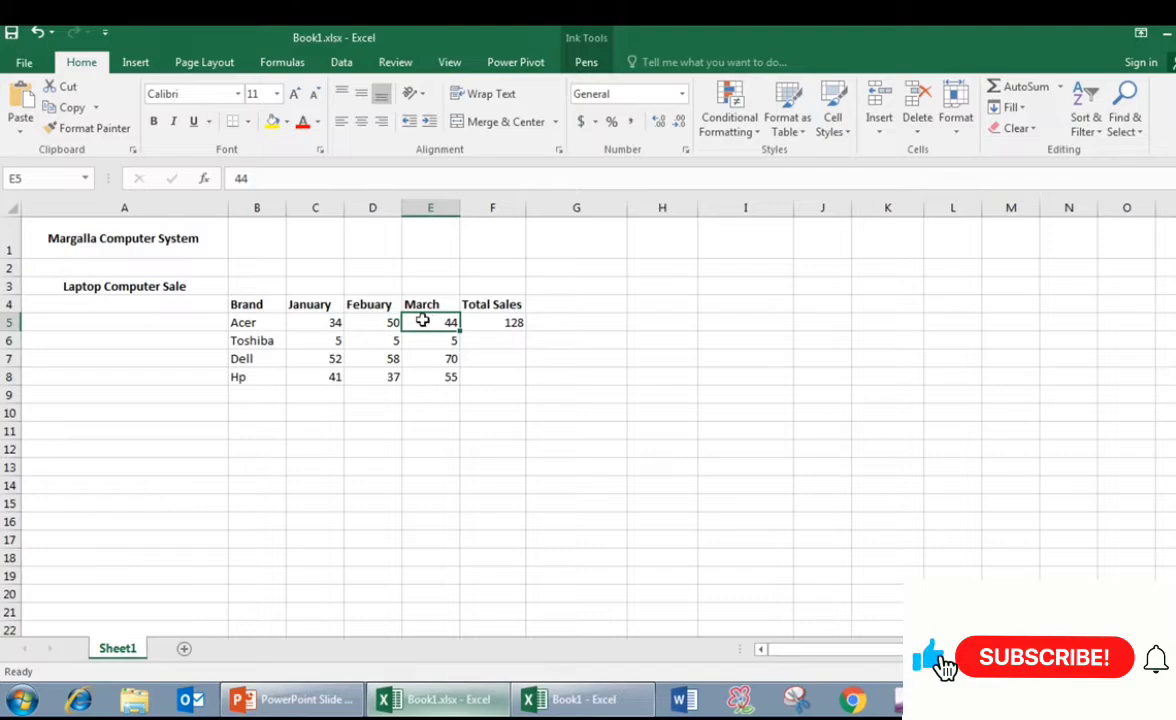
left_click(506, 324)
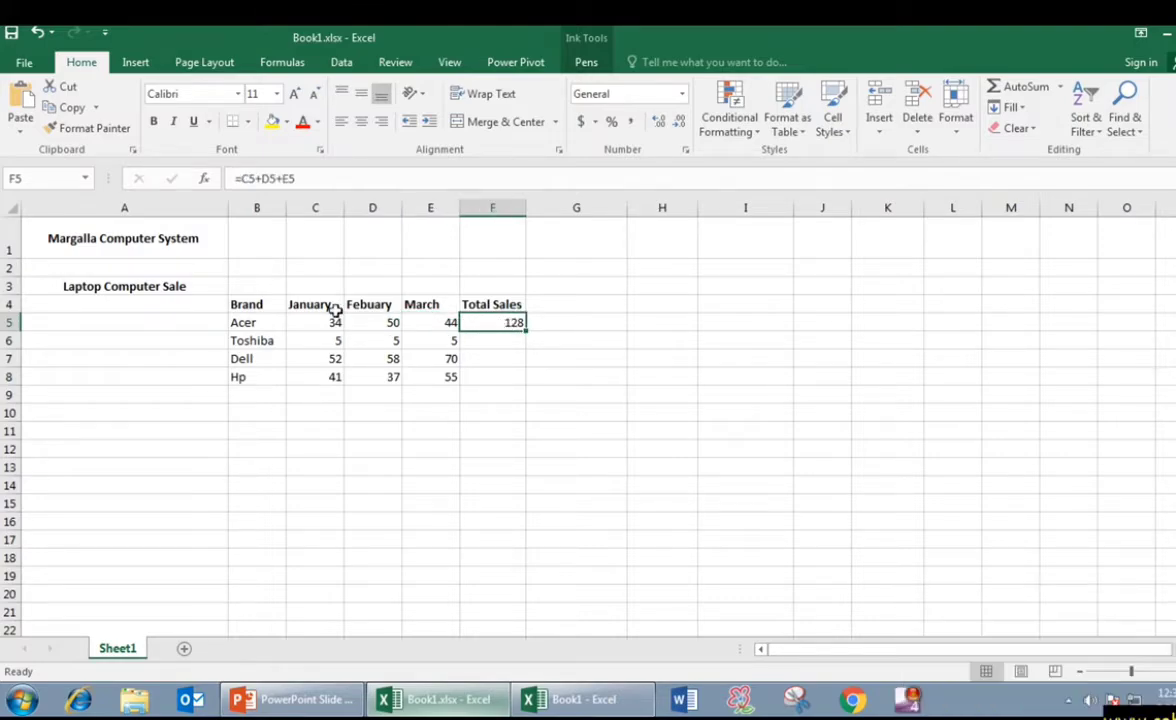
left_click_drag(310, 322, 467, 333)
left_click(472, 323)
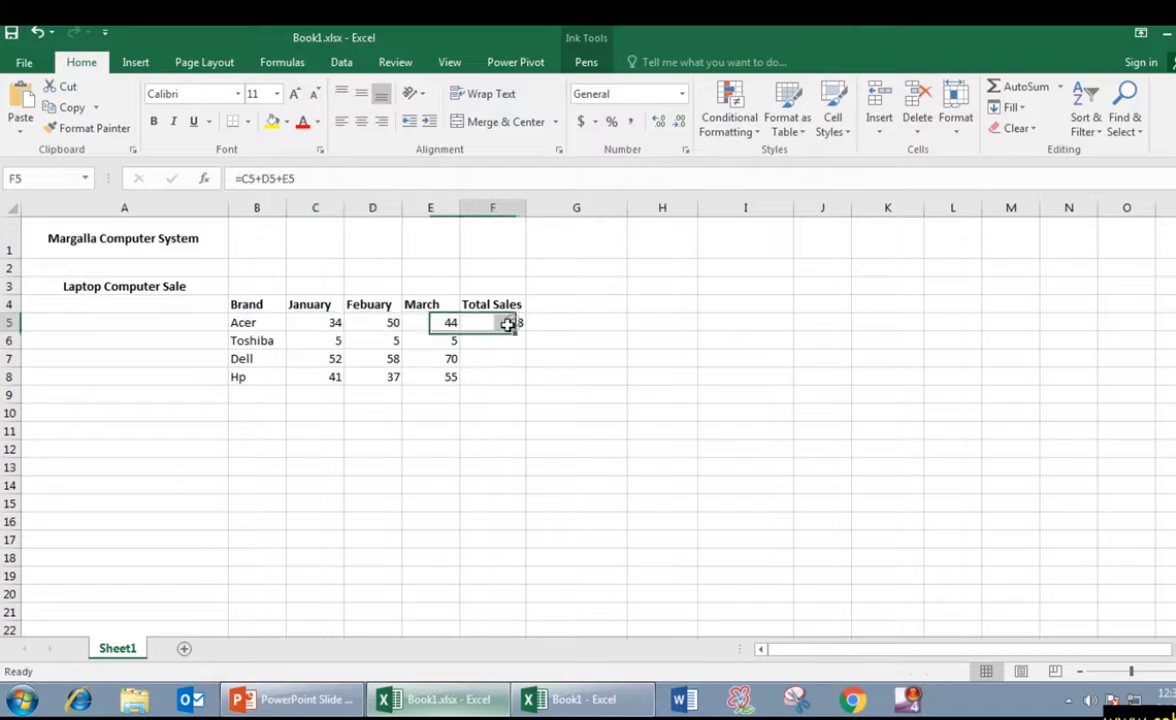
left_click(505, 340)
left_click_drag(318, 341, 415, 373)
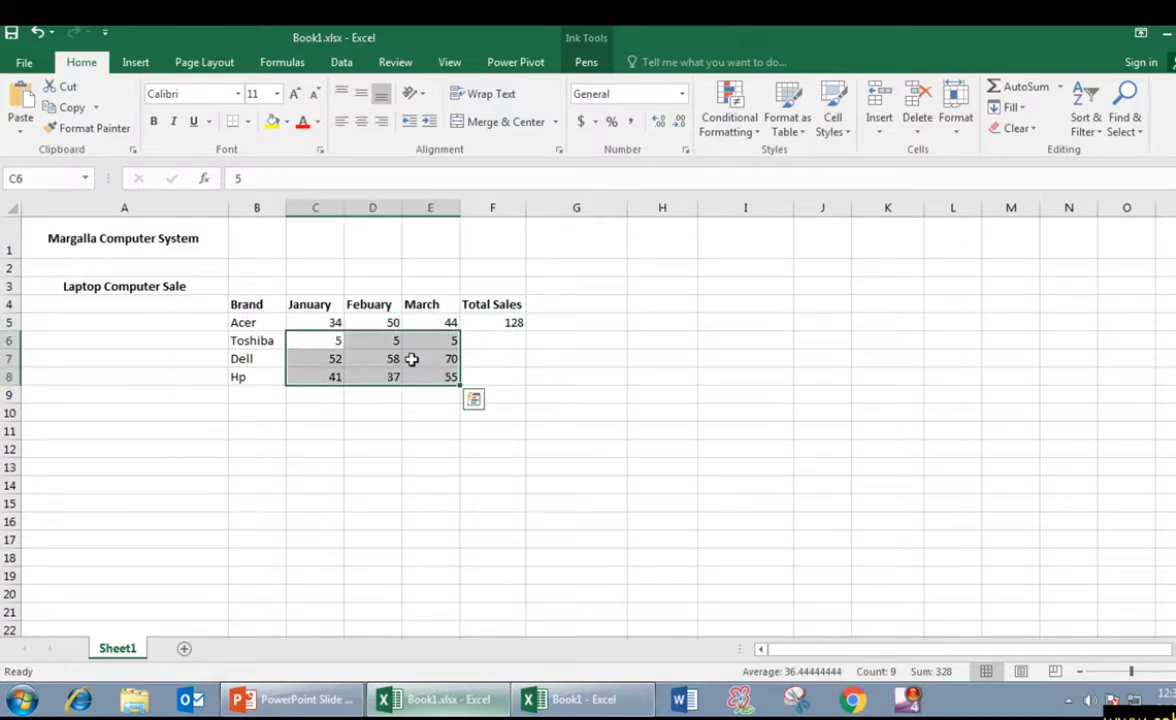
- Fill the Total Sales formula from F5 down to F8 and check it against the brand rows
left_click(516, 322)
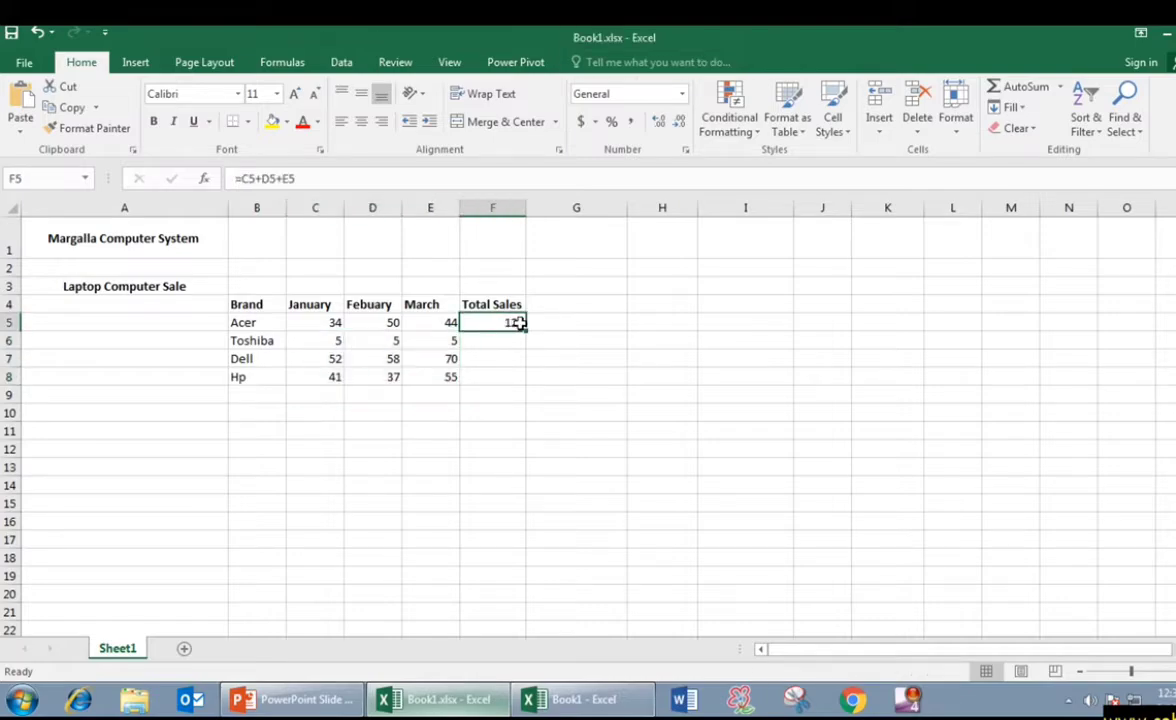
left_click_drag(524, 331, 520, 388)
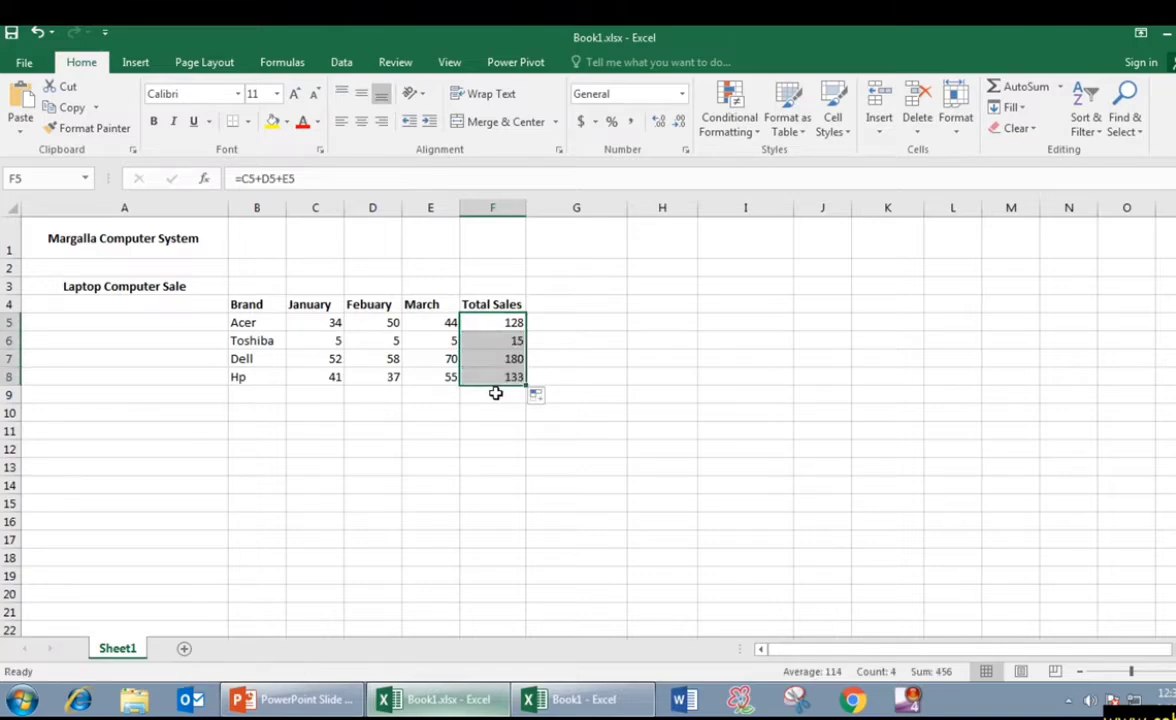
left_click_drag(328, 341, 436, 342)
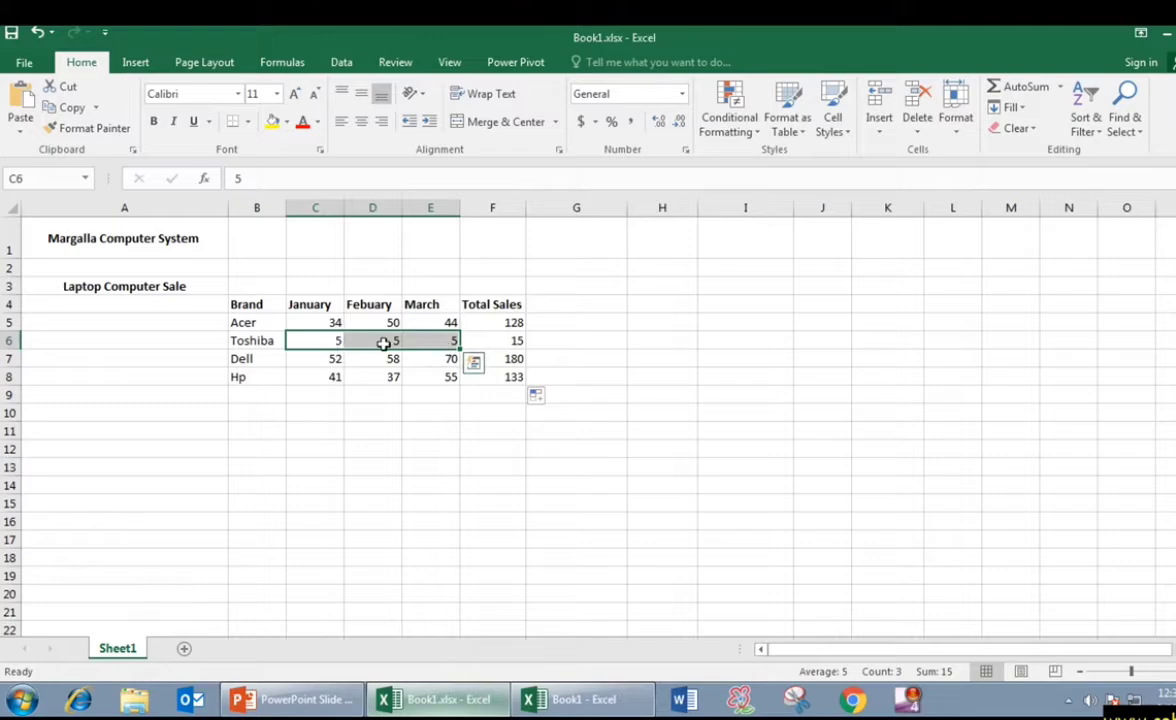
left_click(279, 360)
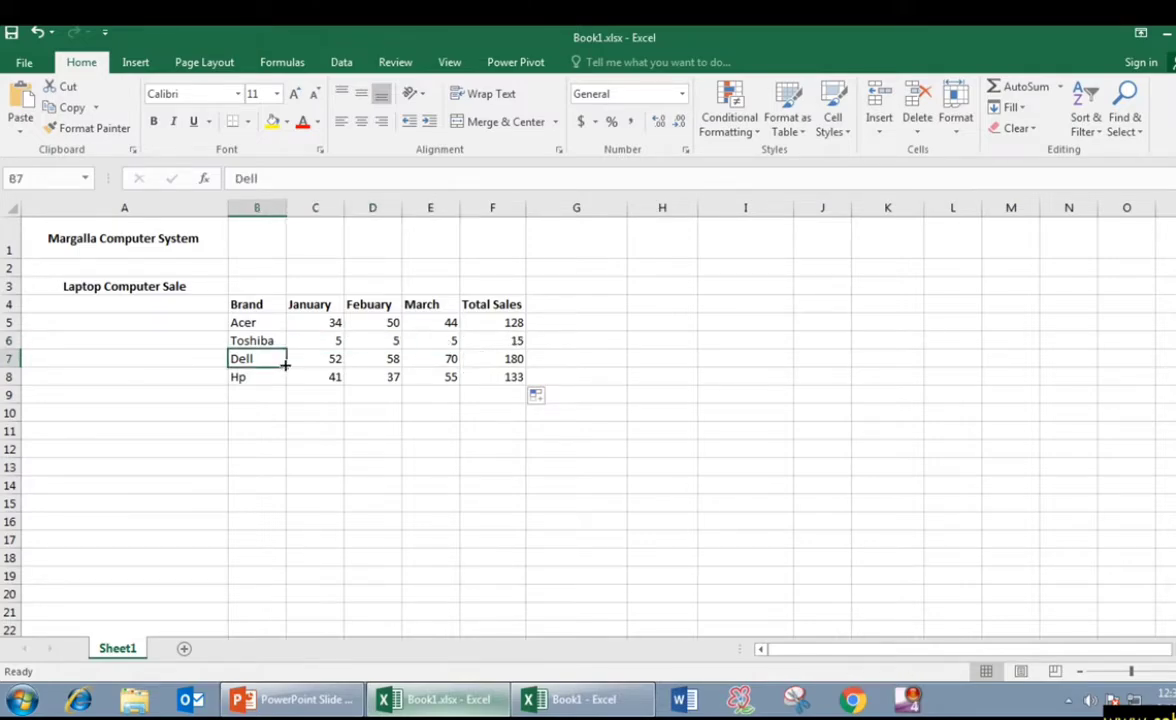
left_click(499, 322)
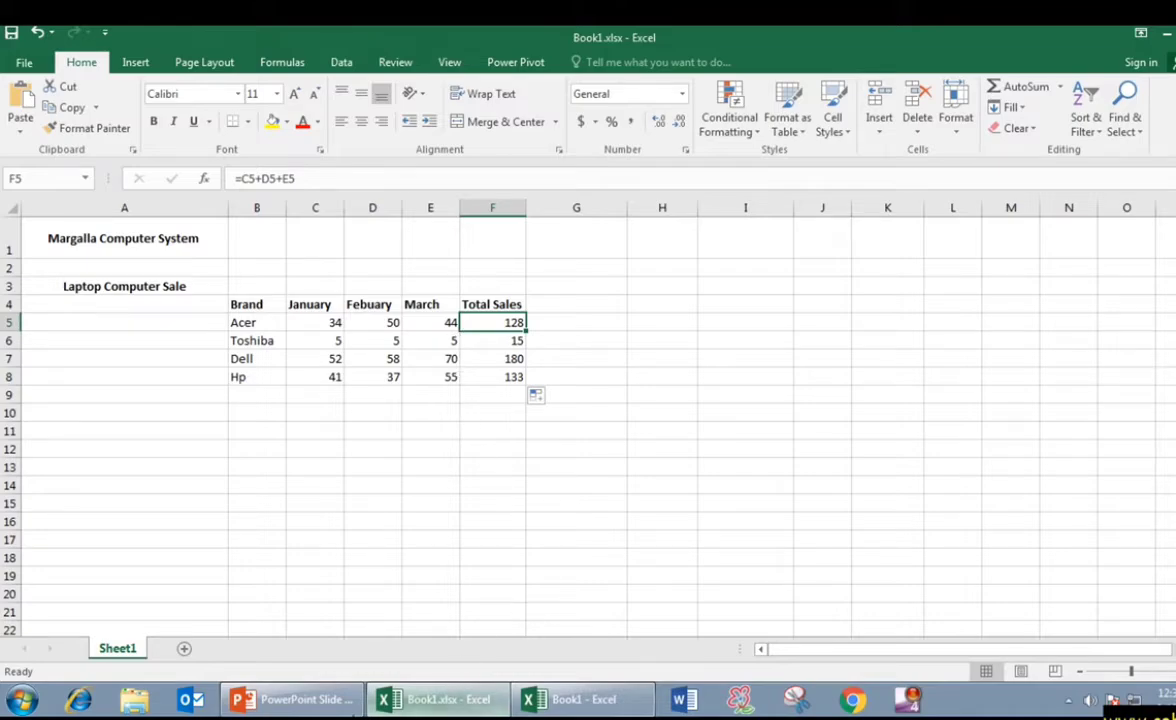
- Revisit the PowerPoint cell addressing slide, switch to the other Book1 workbook in Excel and examine its software Price and Tax columns
left_click(298, 699)
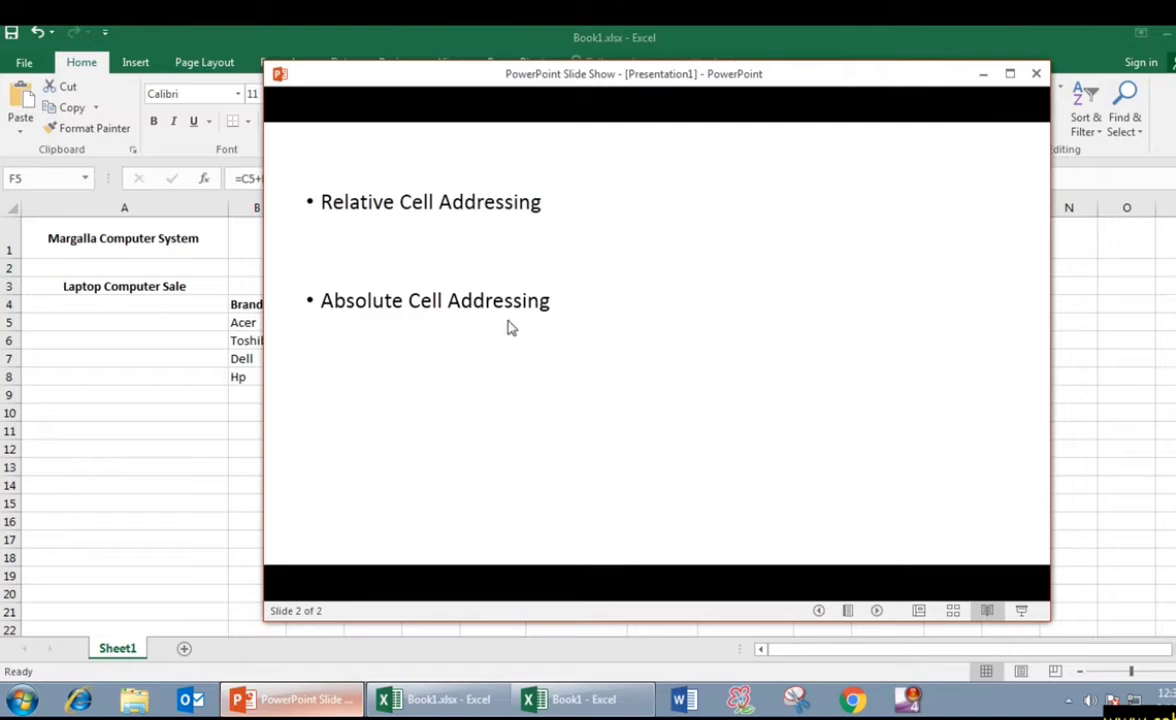
left_click(575, 699)
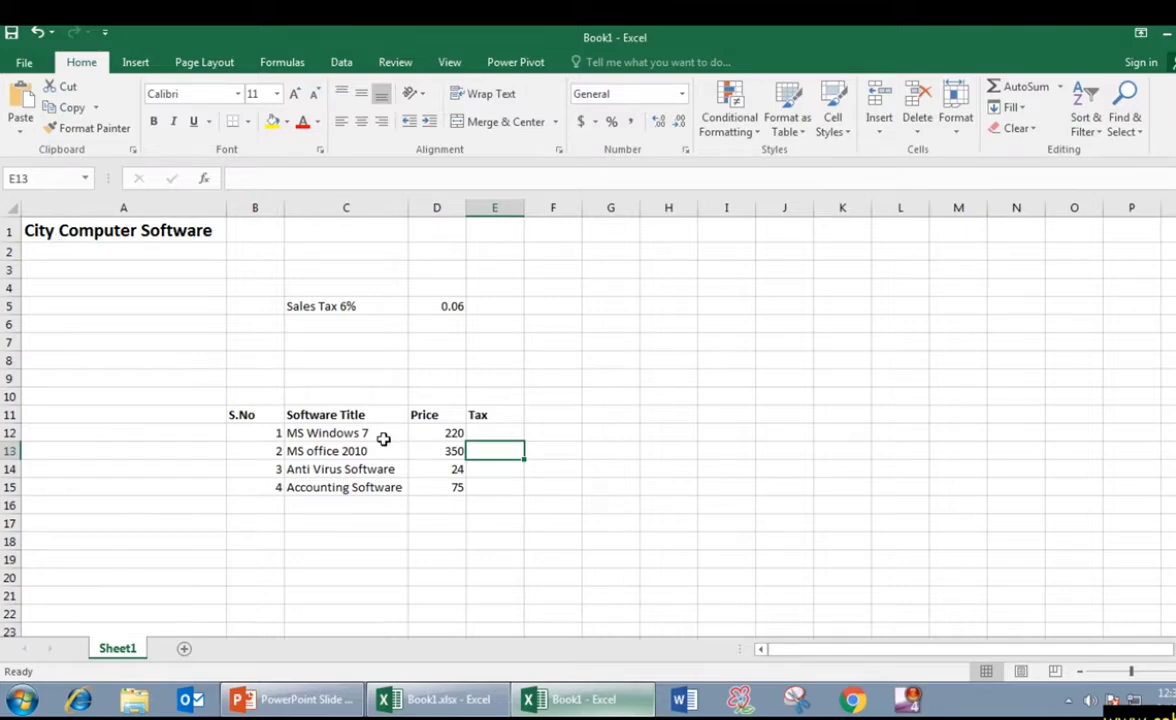
left_click(472, 433)
left_click(452, 437)
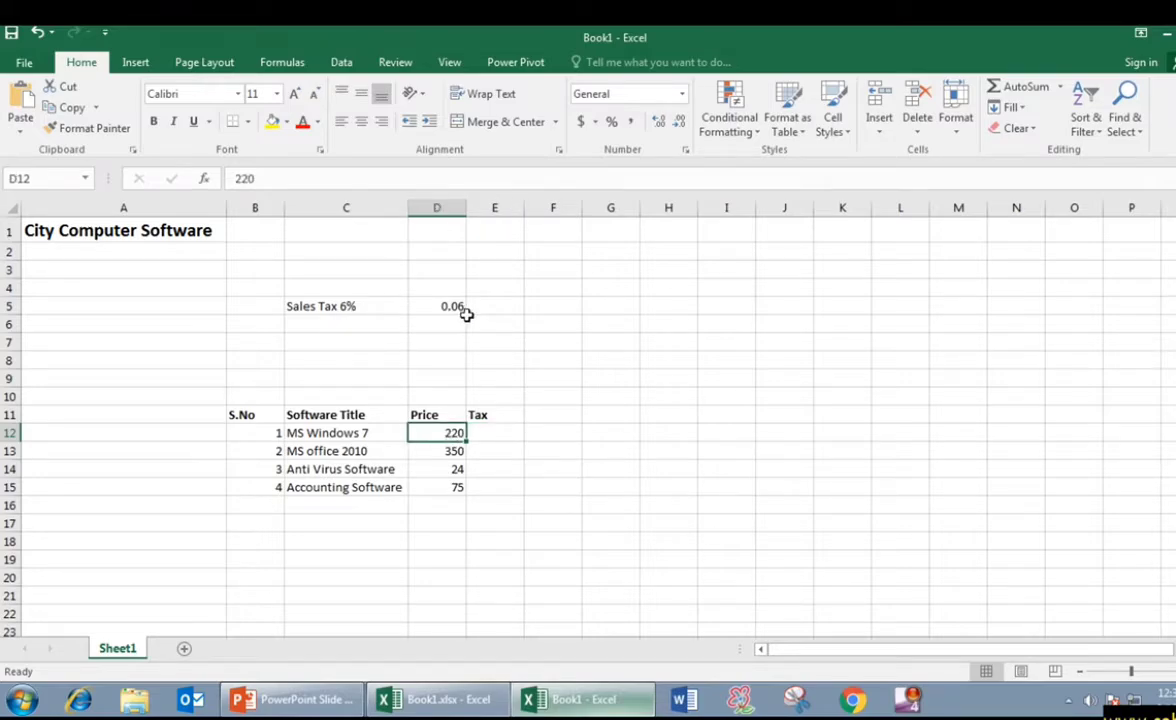
left_click(487, 437)
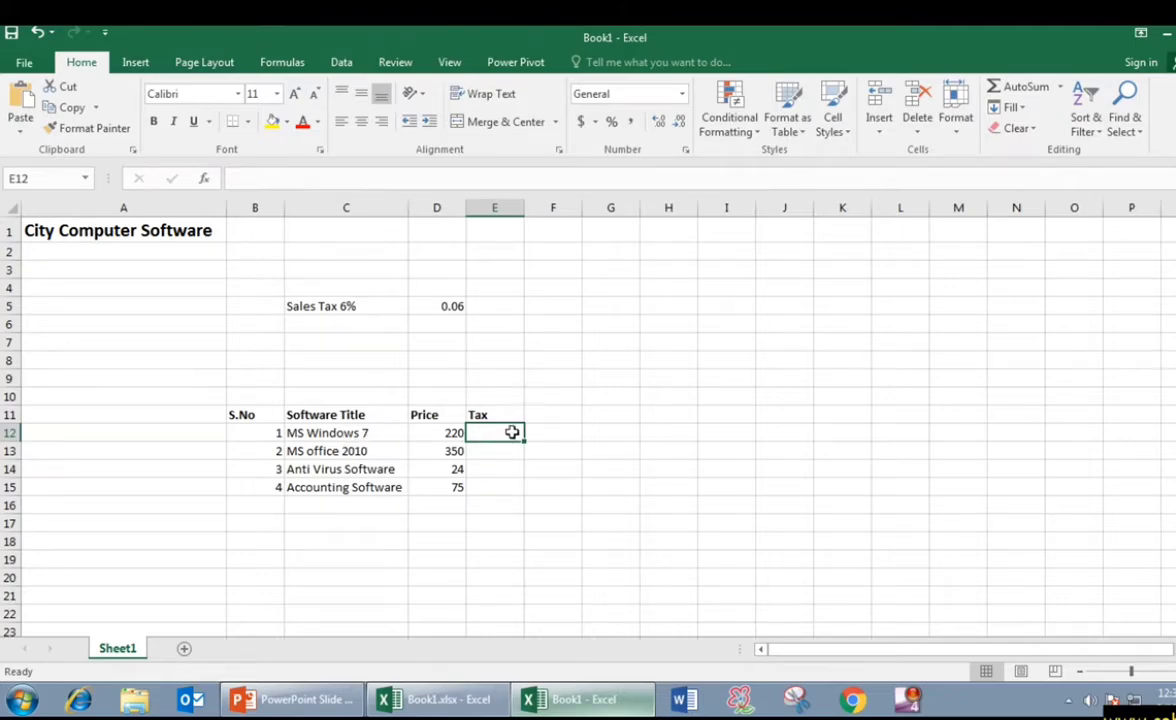
left_click(440, 416)
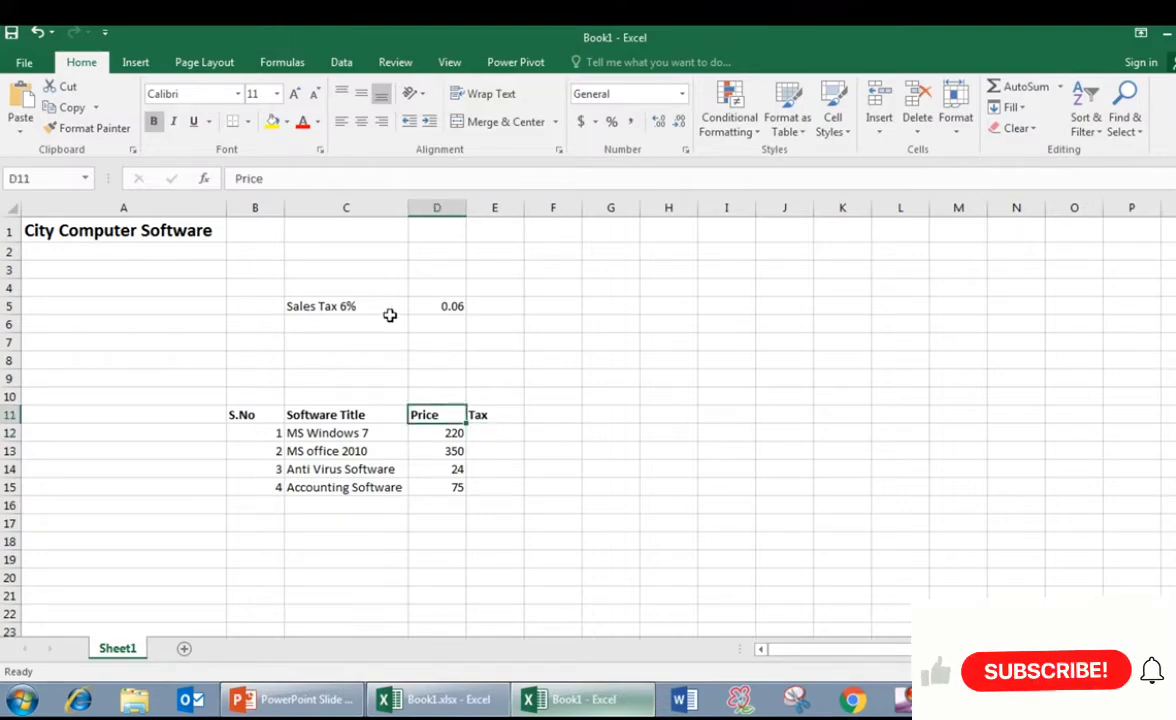
left_click(491, 434)
left_click(455, 434)
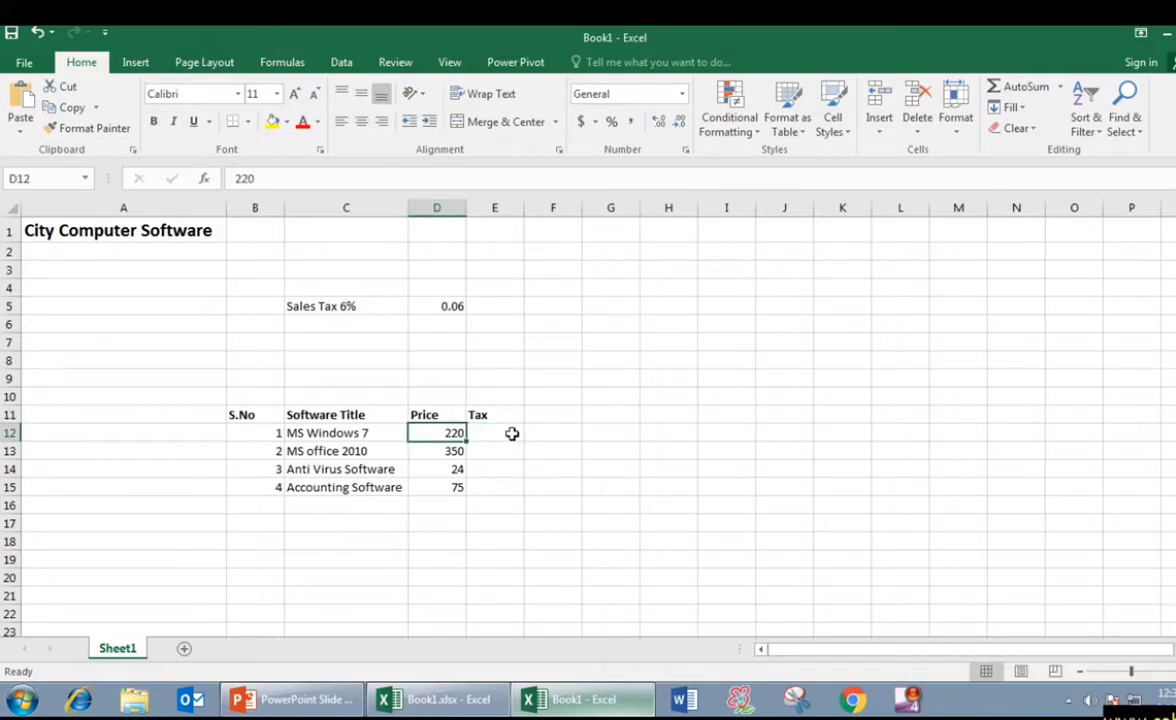
- Check the tax rate in D5 and enter D12*D5 in the MS Windows 7 Tax cell E12
left_click(504, 434)
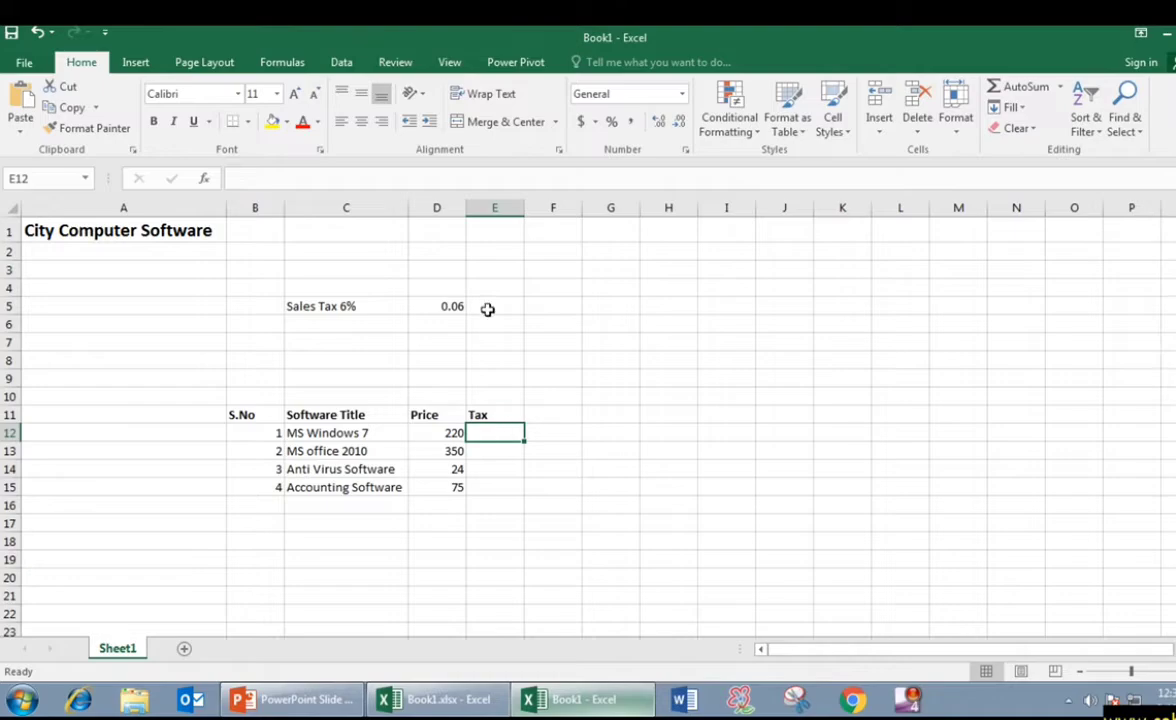
left_click(453, 307)
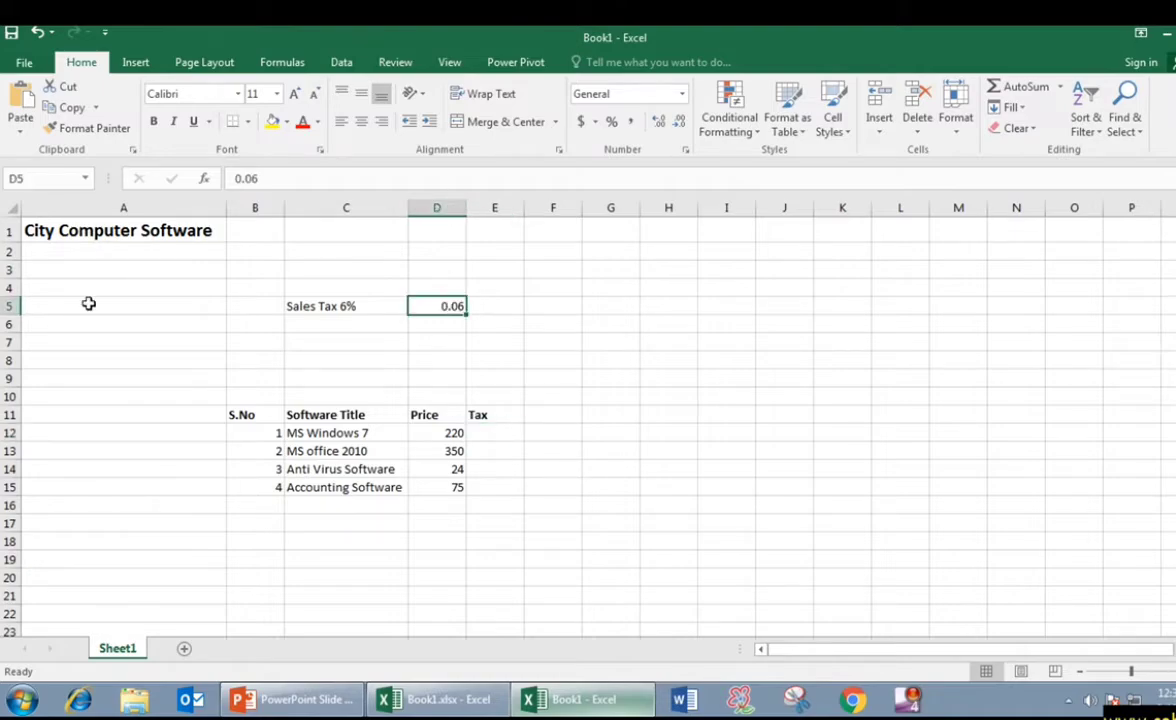
left_click(484, 433)
type("D")
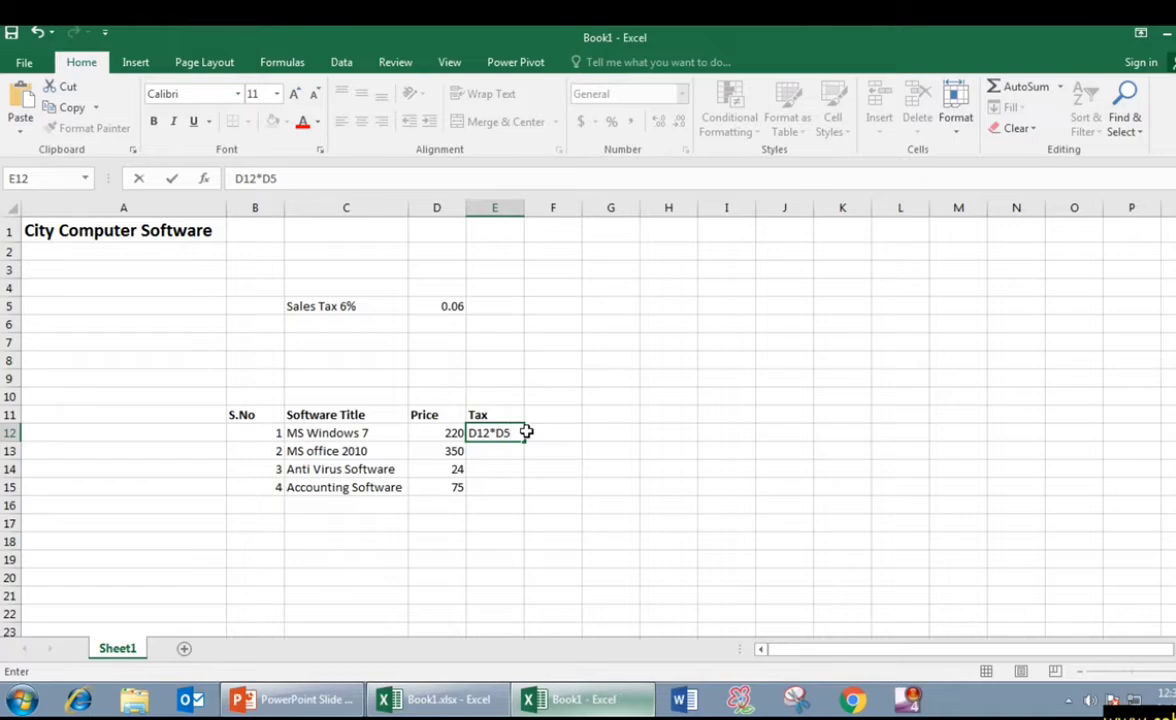
type("12*D5")
key("Return")
- Correct the entry in E12 to the formula =D12*D5 by adding the leading equals sign
left_click(510, 433)
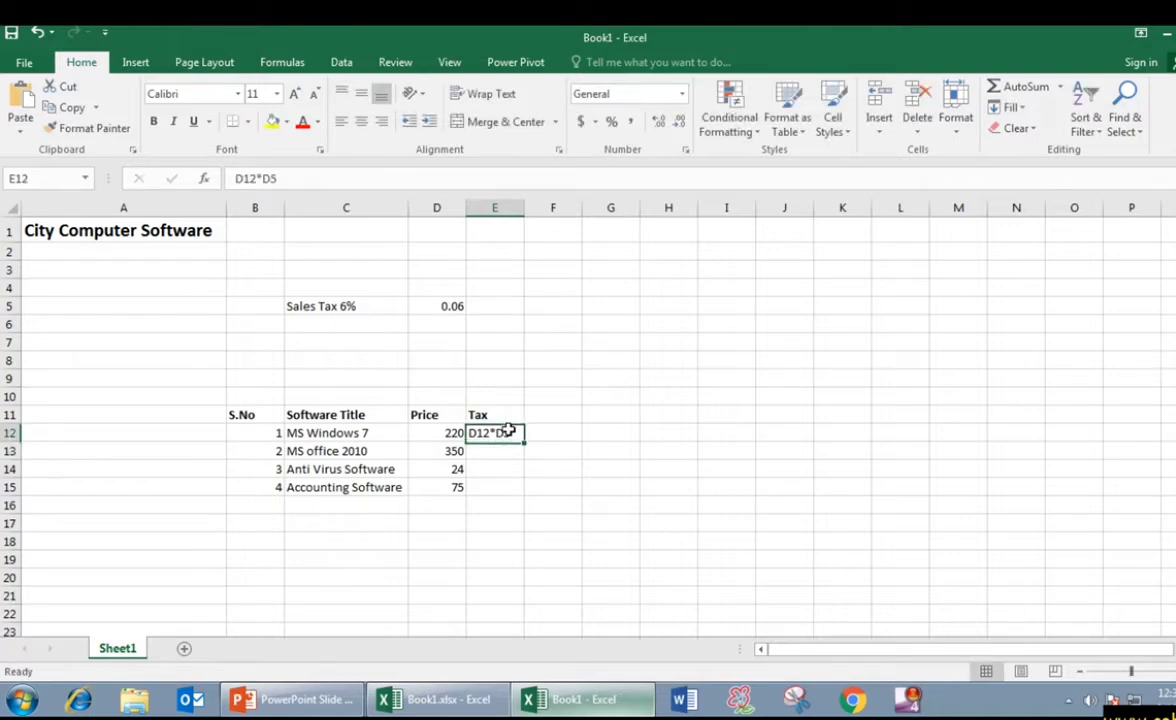
double_click(469, 433)
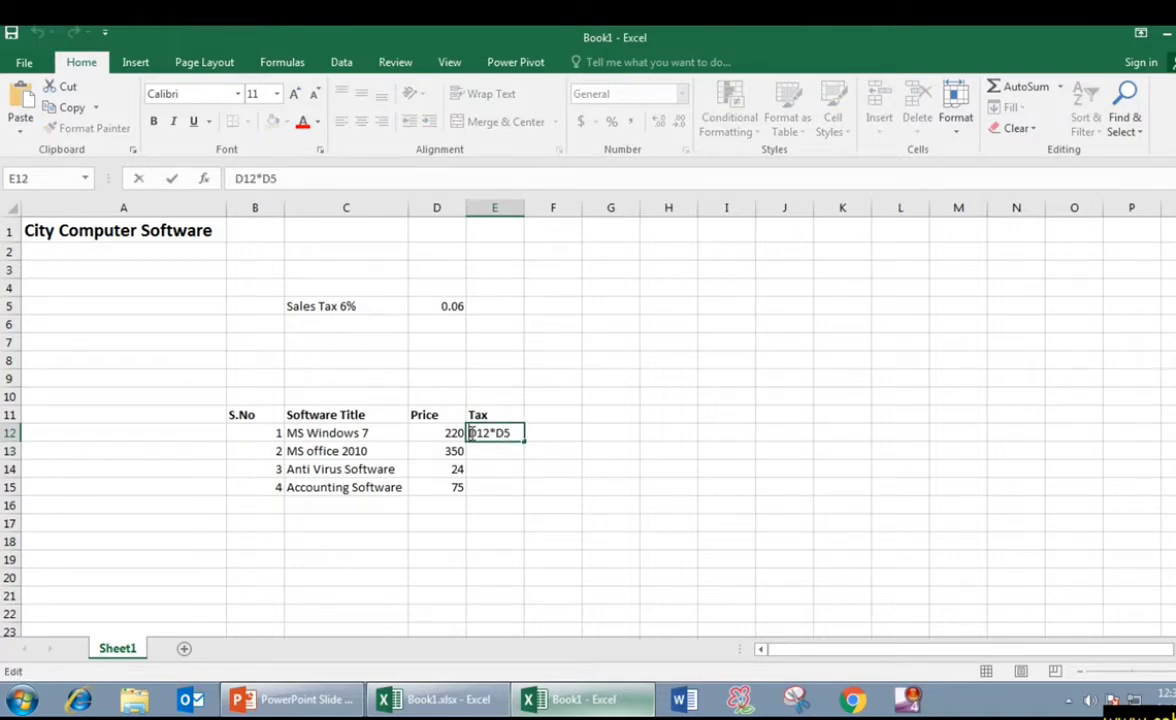
type("=")
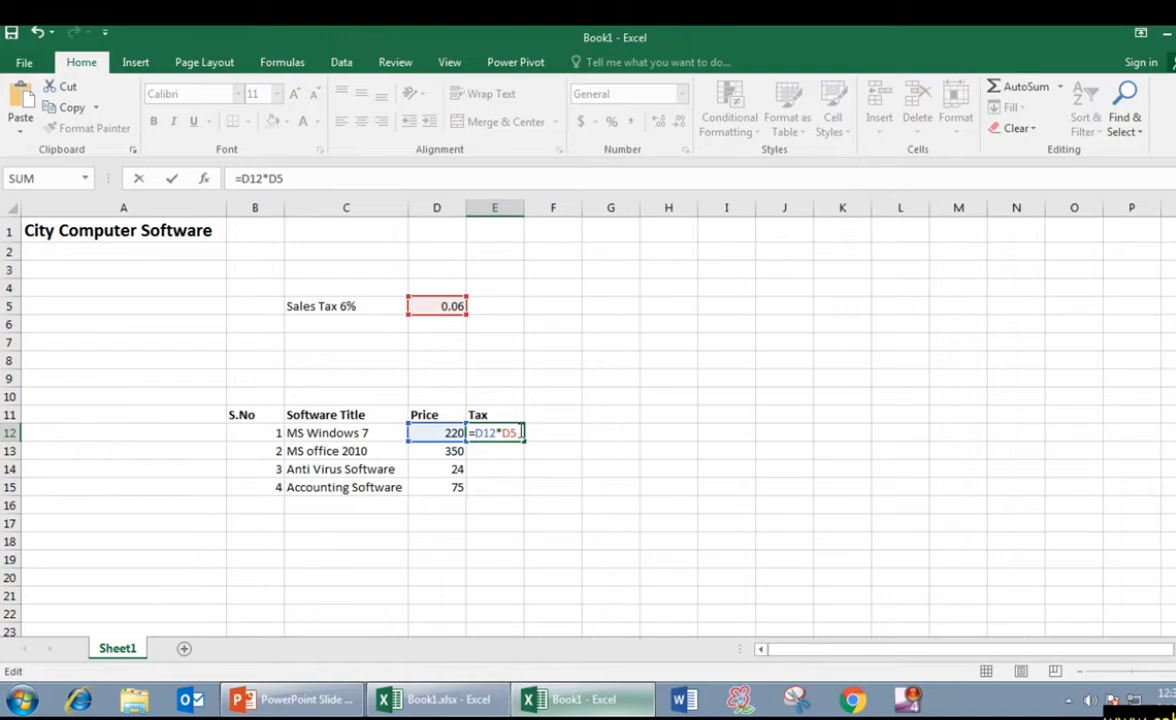
key("Return")
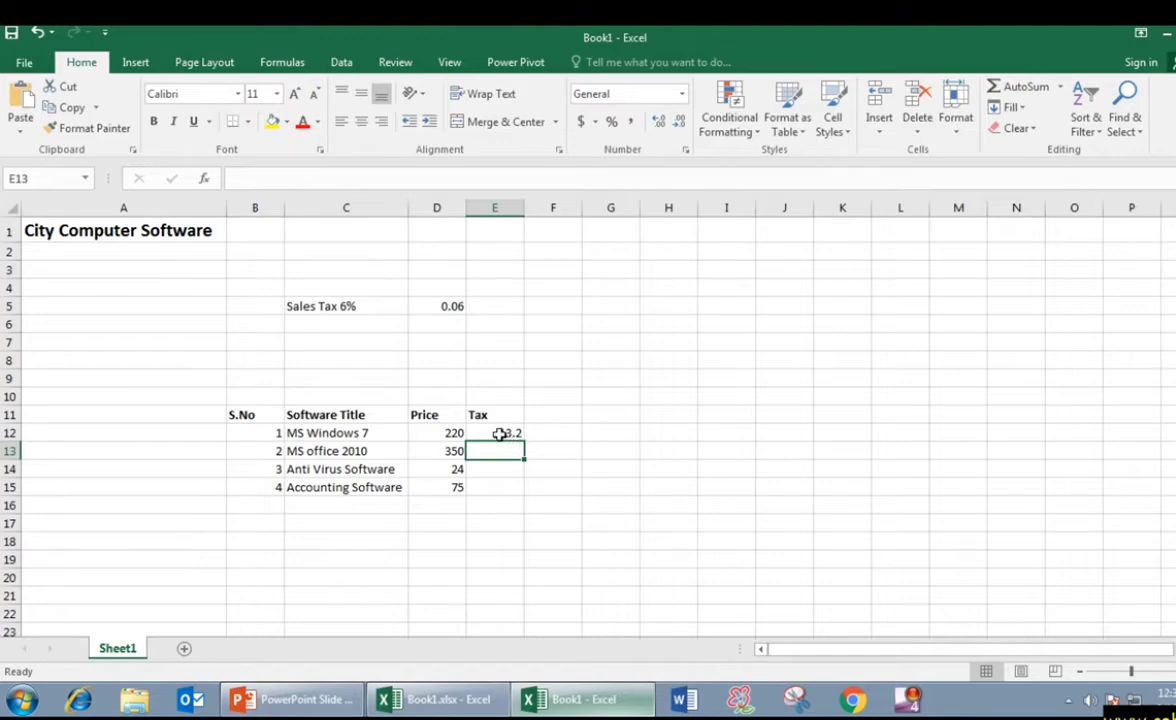
- Compare E12 with the price in D12 and fill the relative tax formula from E12 down to E15
left_click(499, 434)
left_click(437, 432)
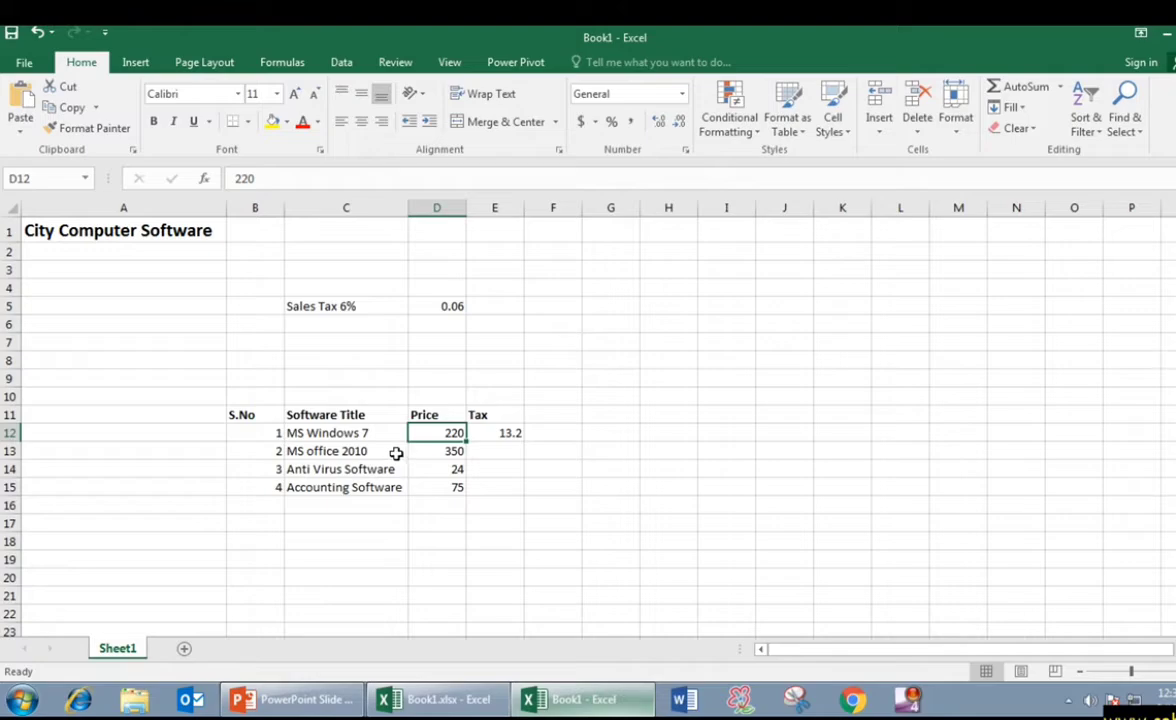
left_click(490, 433)
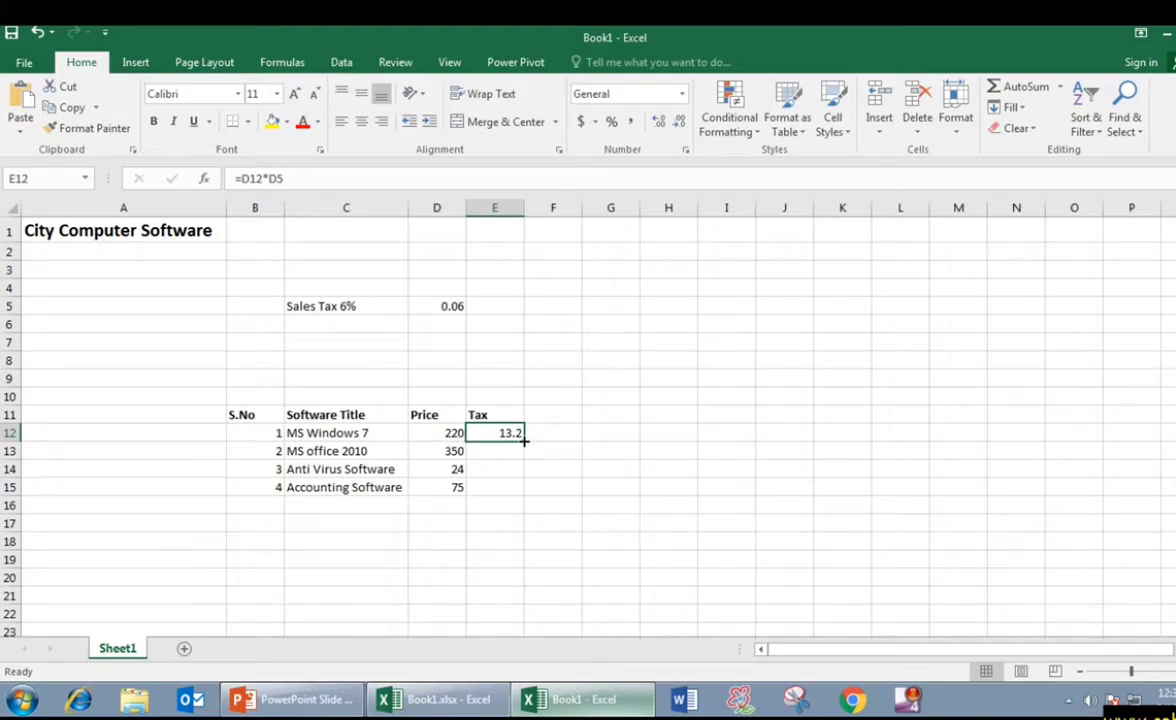
left_click_drag(523, 440, 528, 495)
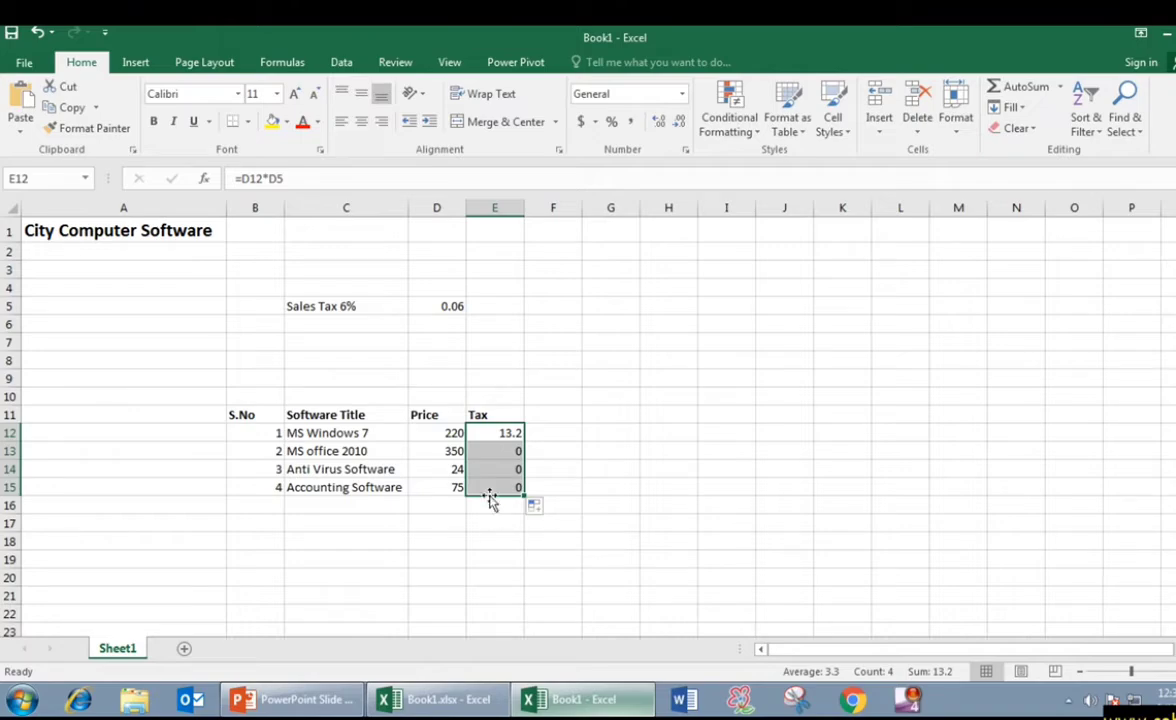
- Inspect the cell references in the copied MS office 2010 tax formula in E13, keeping the formula as it is
double_click(499, 449)
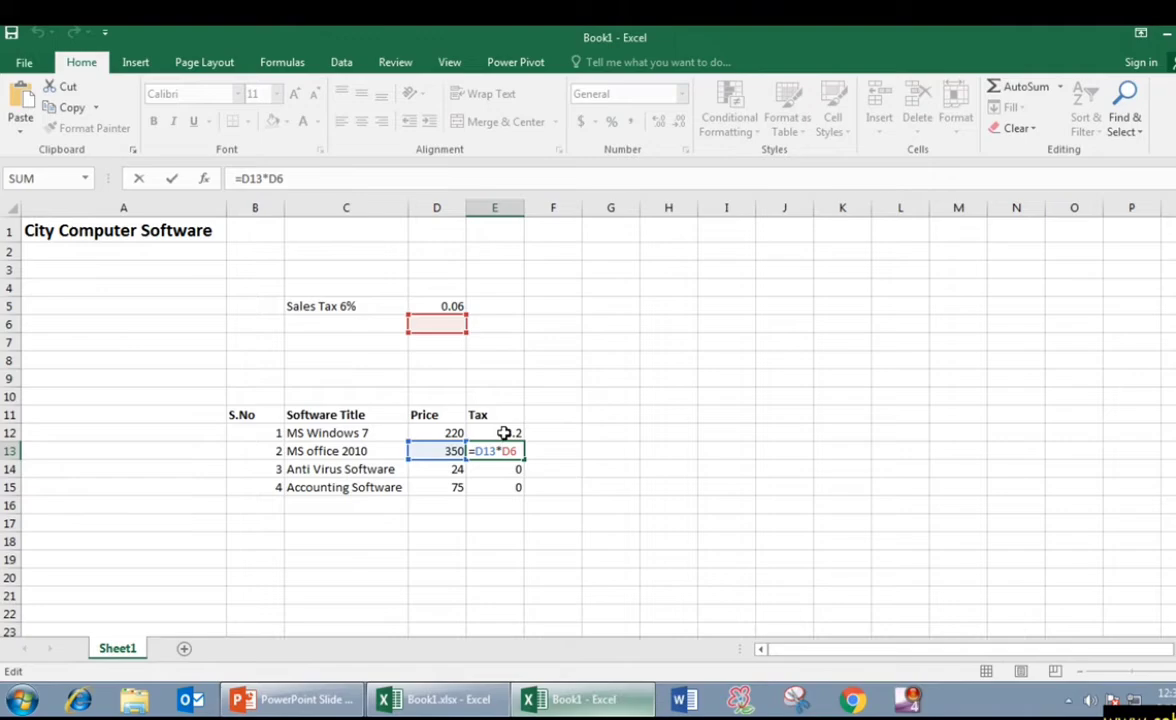
left_click(505, 468)
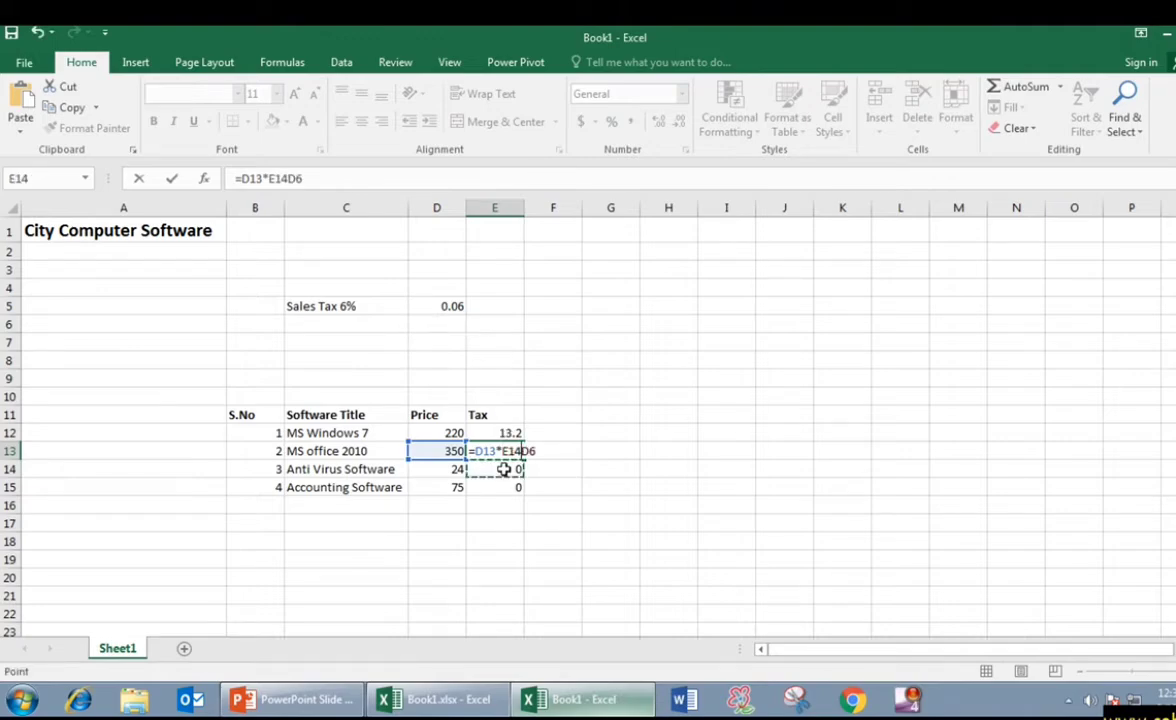
key("BackSpace")
key("BackSpace")
key("BackSpace")
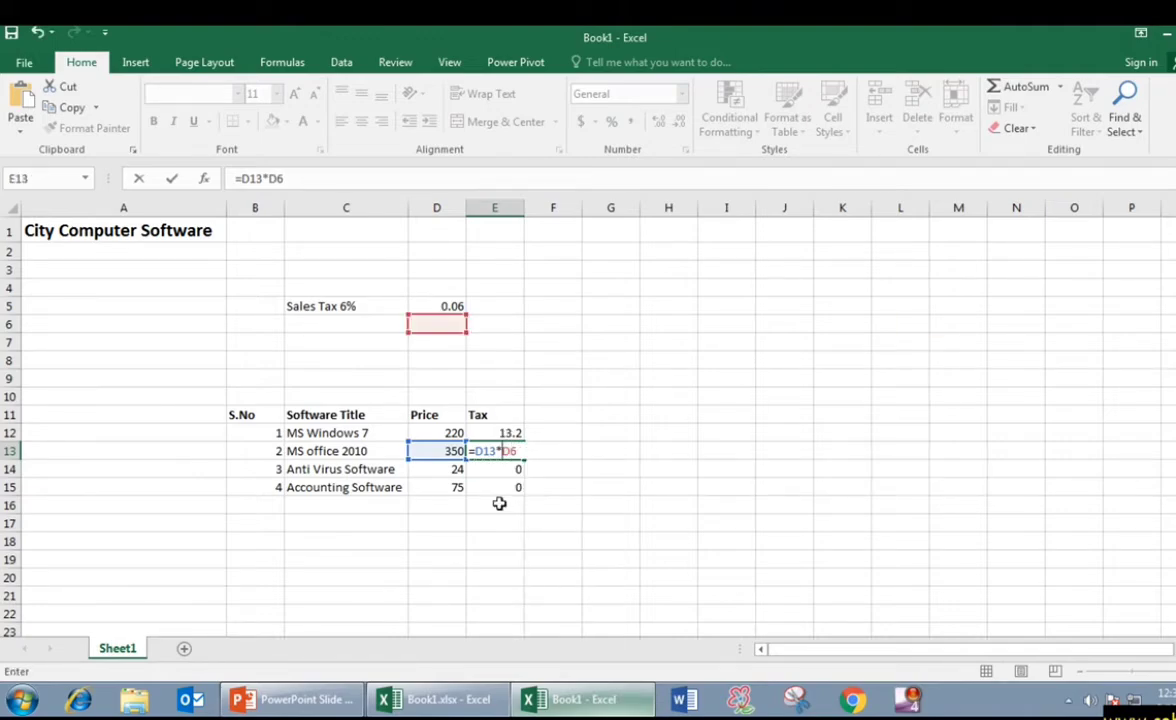
left_click(507, 477)
key("BackSpace")
key("BackSpace")
key("BackSpace")
key("ctrl+Return")
- Inspect the cell references in the copied Accounting Software tax formula in E15, keeping the formula as it is
double_click(493, 487)
left_click(506, 518)
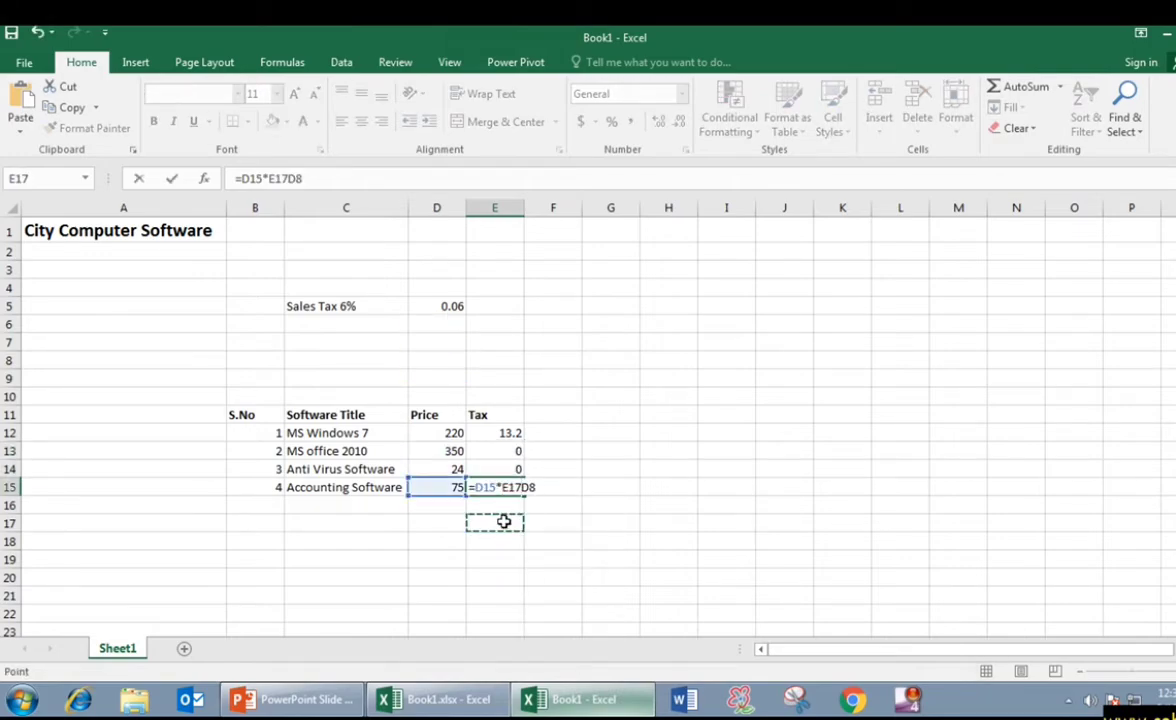
key("BackSpace")
key("BackSpace")
left_click(494, 540)
key("BackSpace")
key("BackSpace")
key("BackSpace")
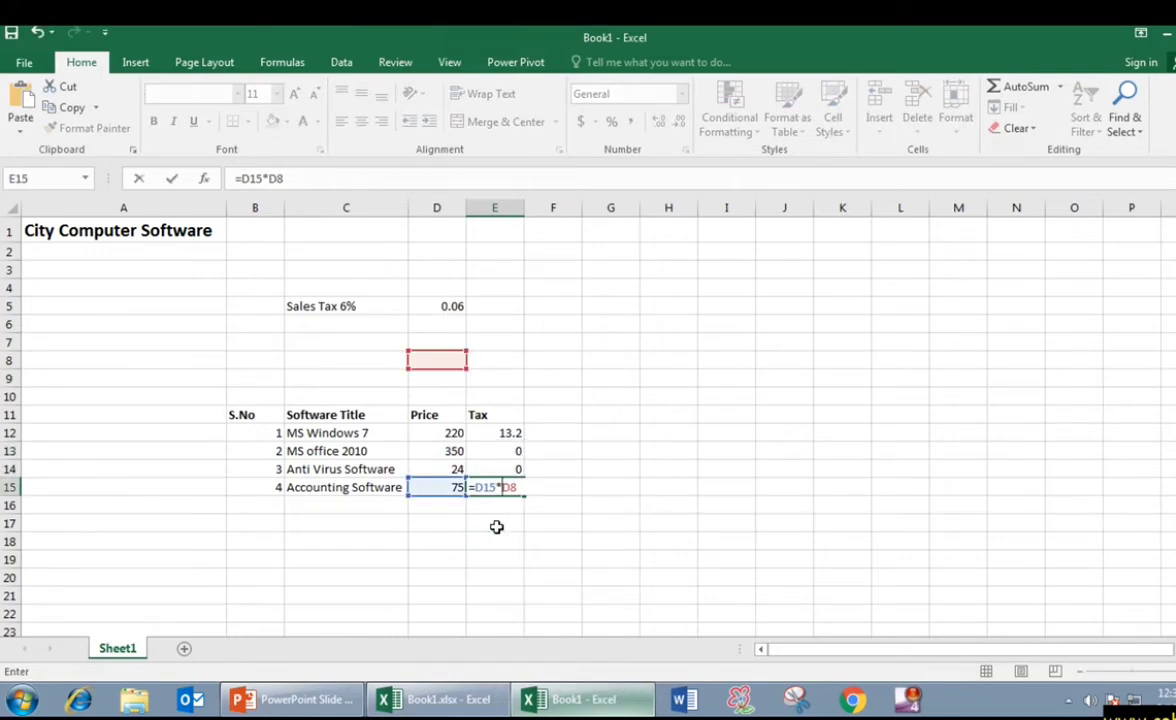
key("Return")
left_click(507, 555)
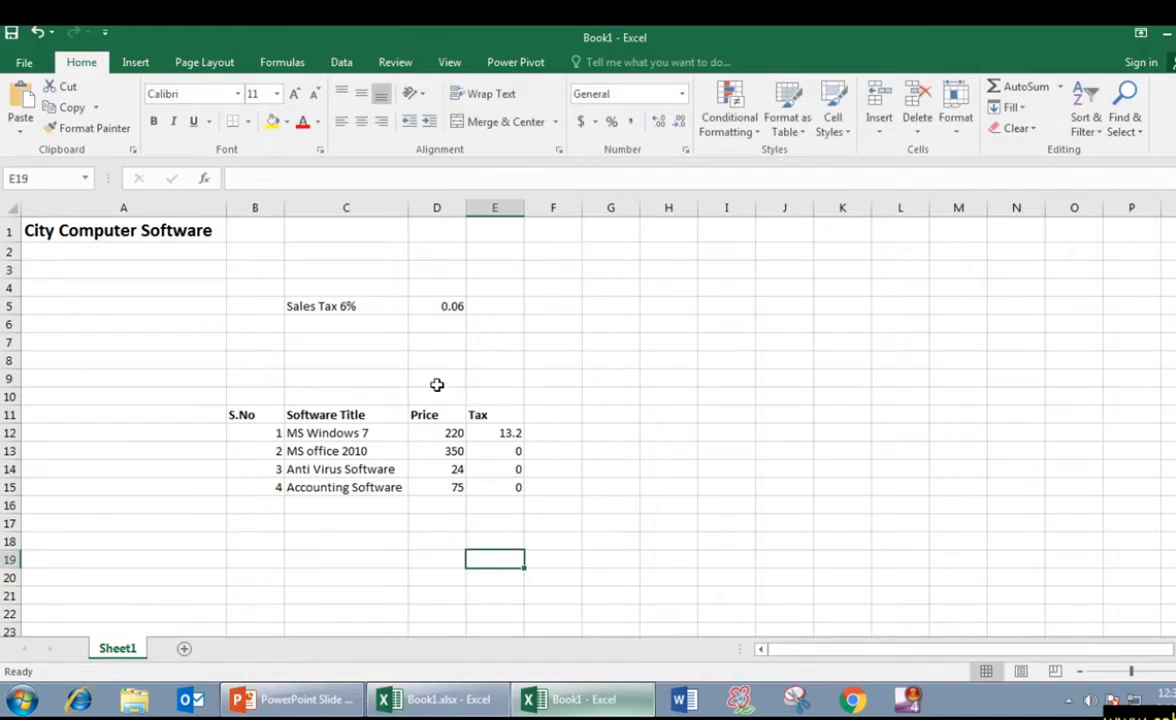
- Review the sales tax rate cell D5 in relation to the software table in rows 10 to 16
left_click(455, 304)
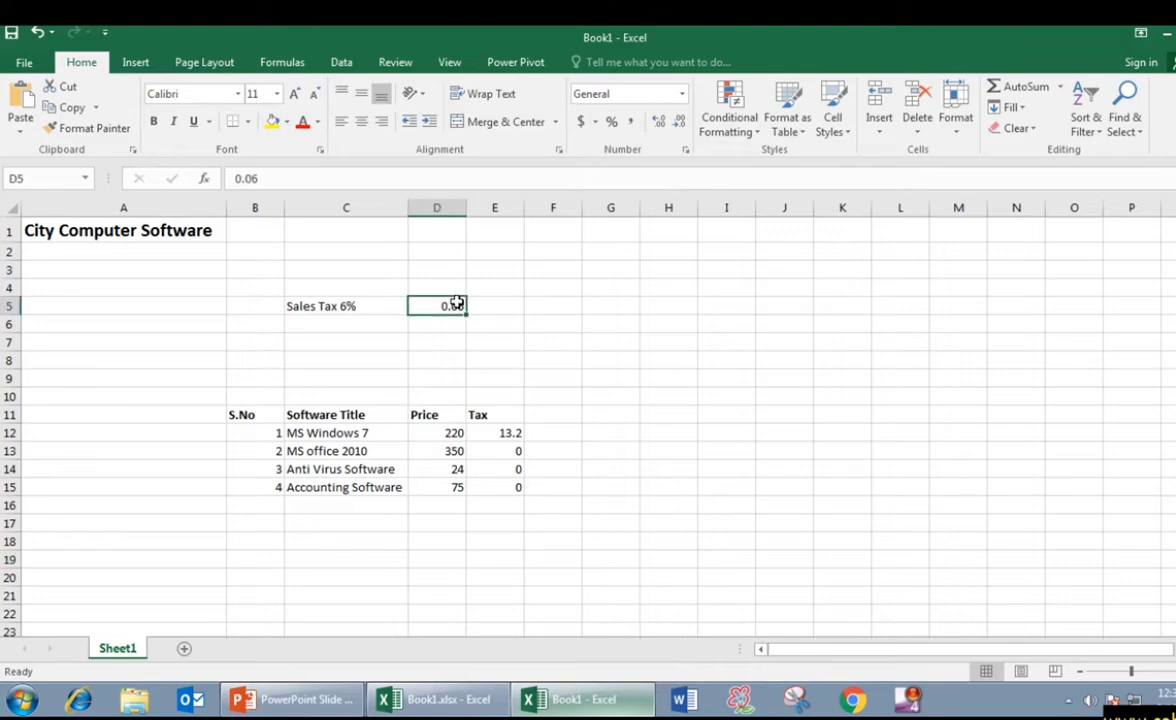
left_click_drag(197, 400, 610, 517)
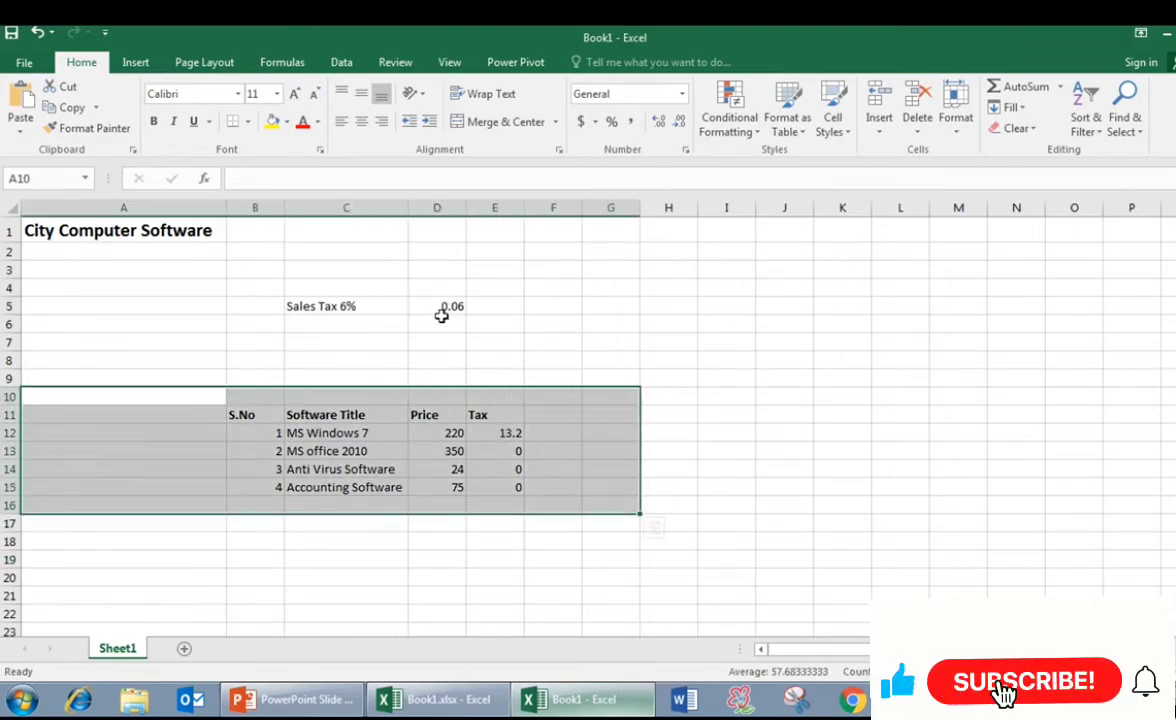
left_click(441, 309)
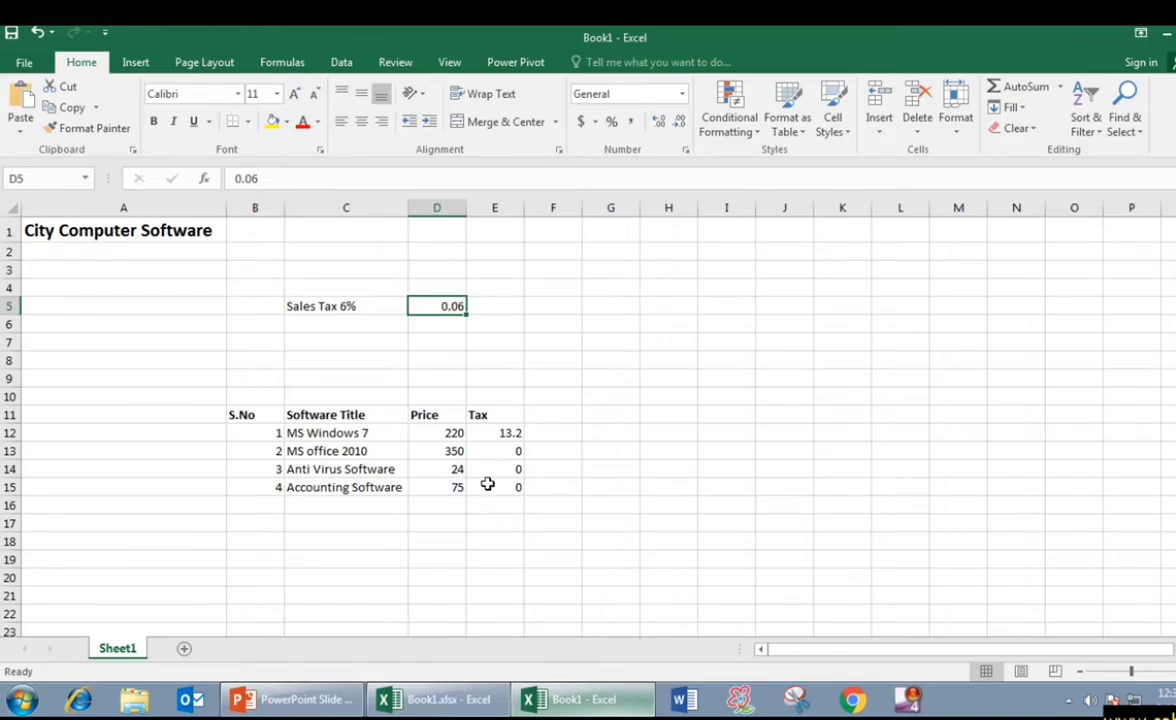
- Change the tax formula in E12 to =D12*$D$5 so the tax rate reference is absolute
double_click(509, 434)
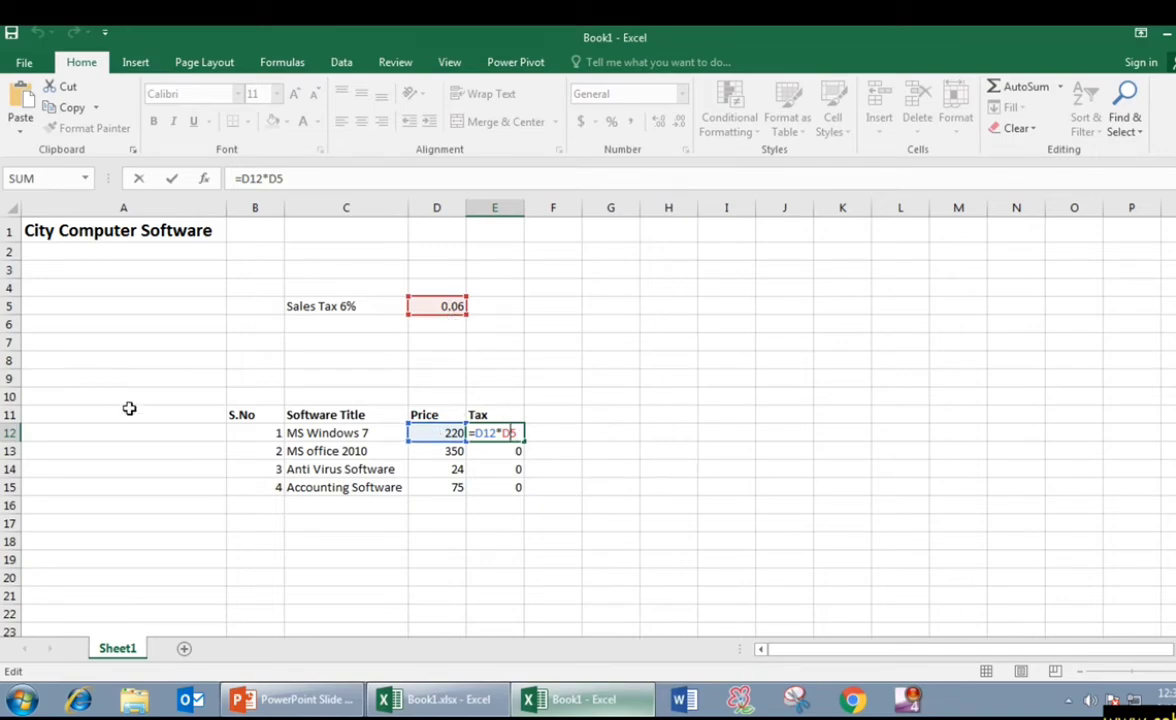
left_click(500, 432)
key("Delete")
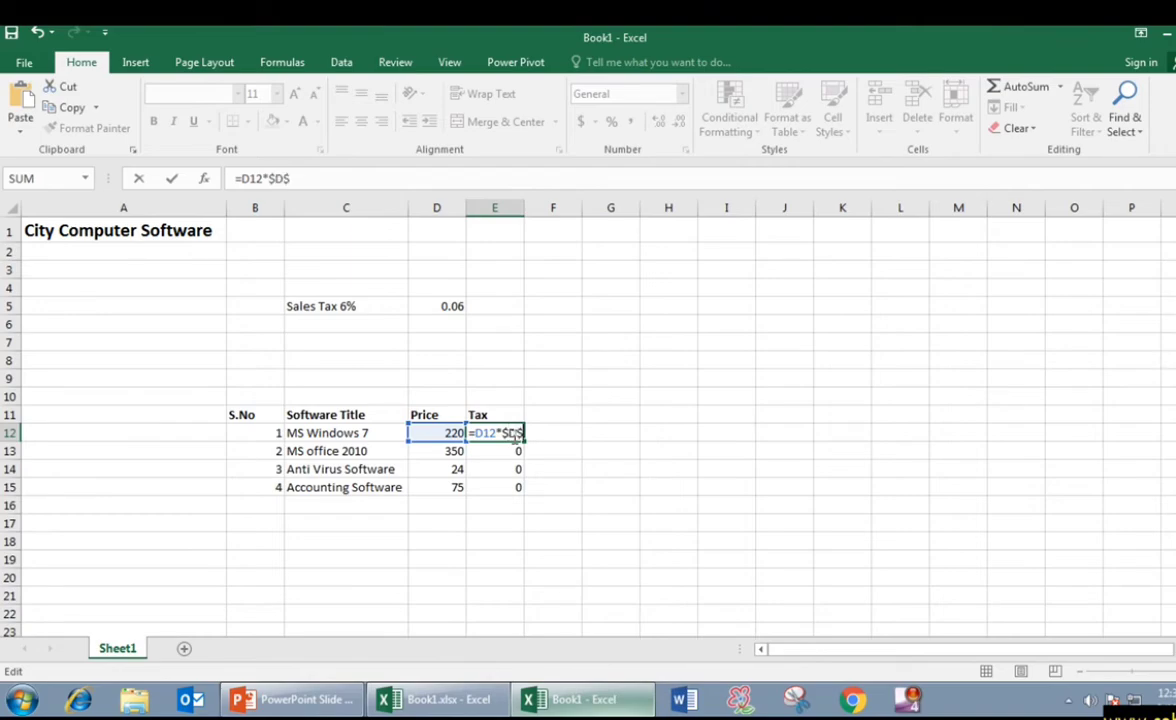
type("5")
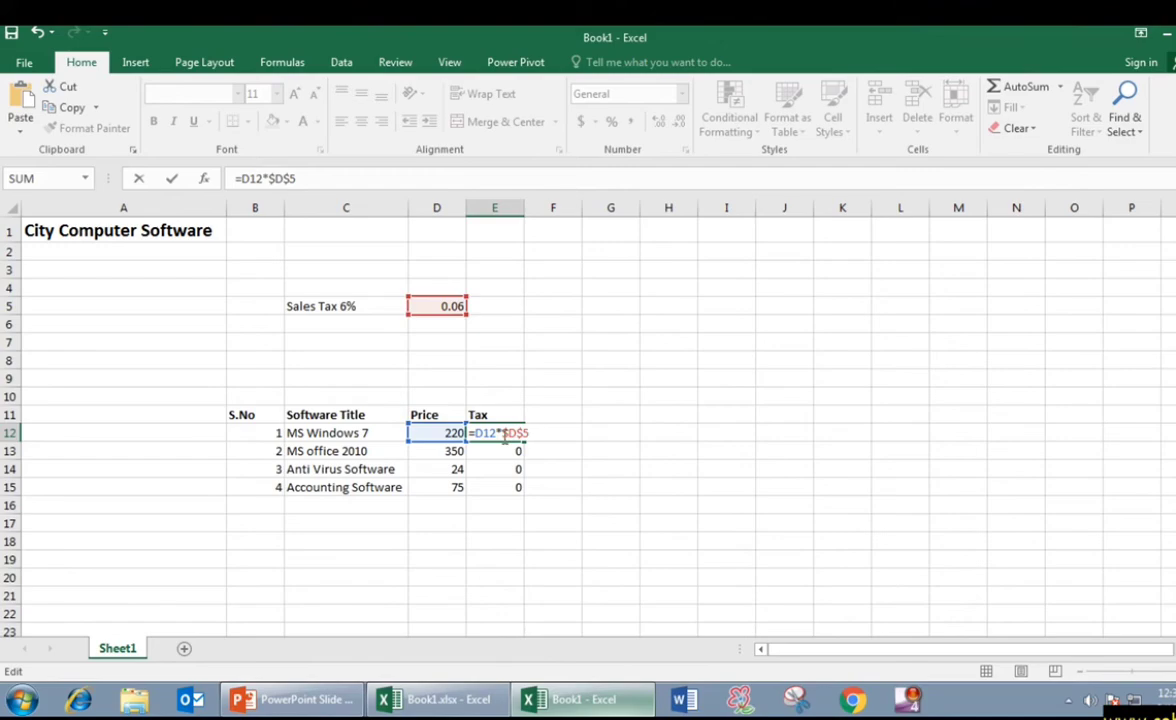
key("Return")
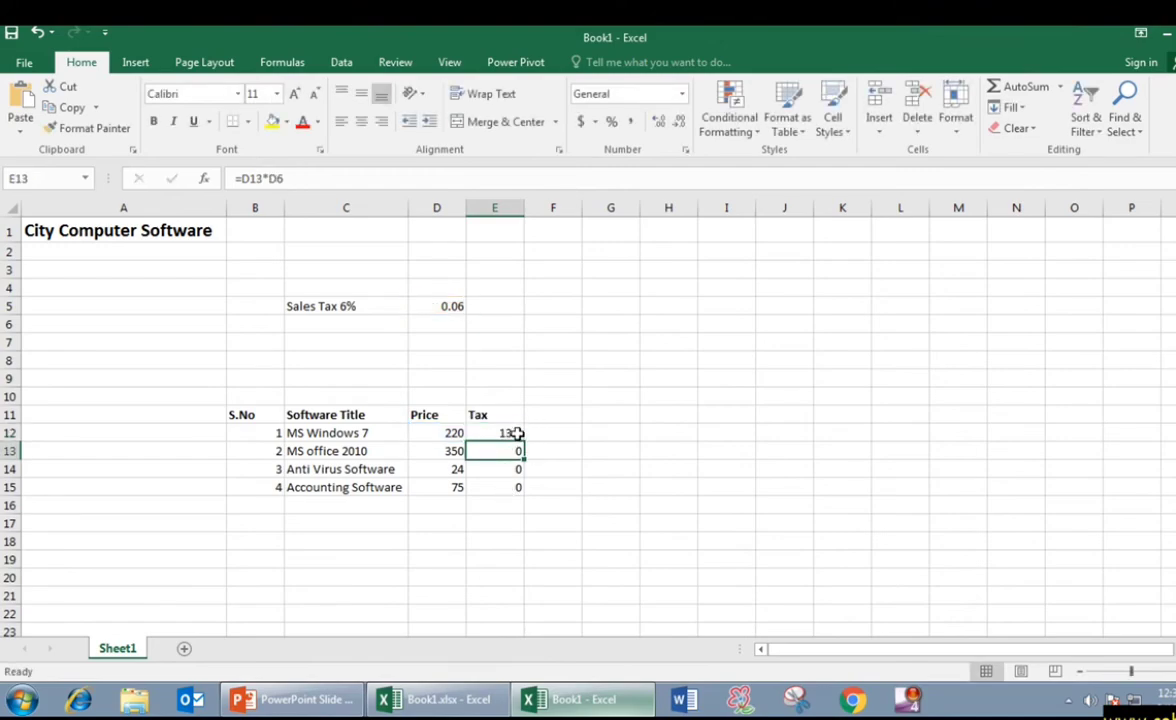
- Fill the absolute-reference tax formula from E12 down to E15 and check it against the prices in D13:D15
left_click(517, 433)
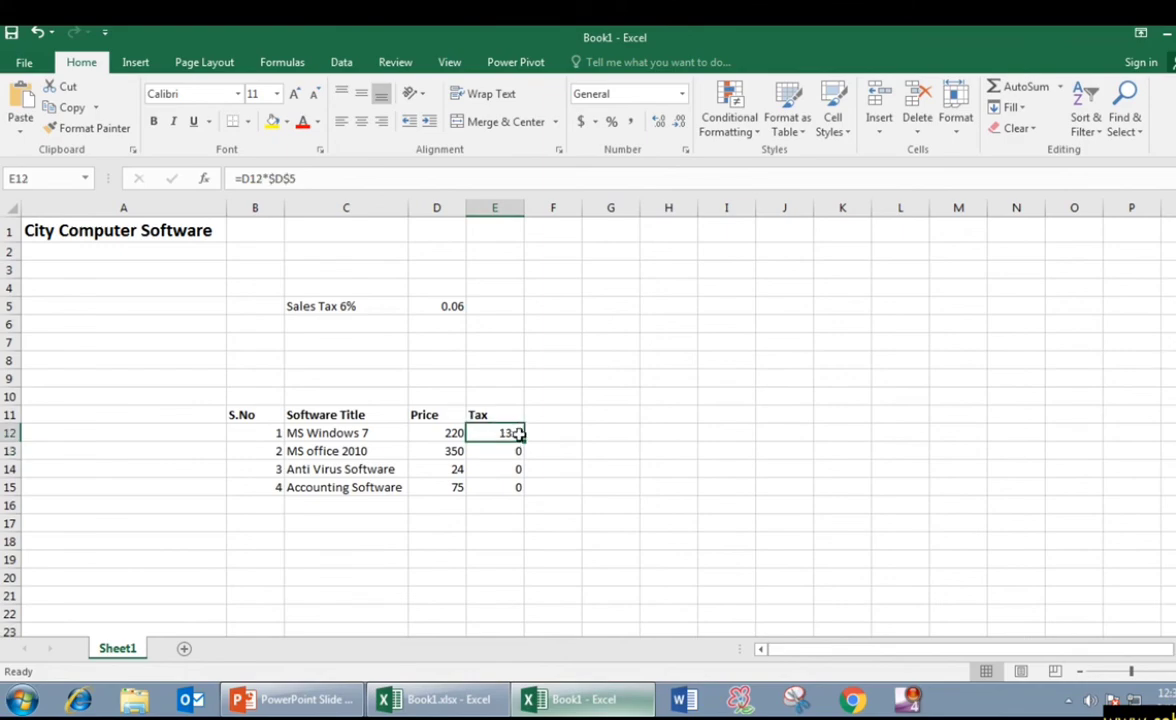
left_click_drag(522, 441, 522, 495)
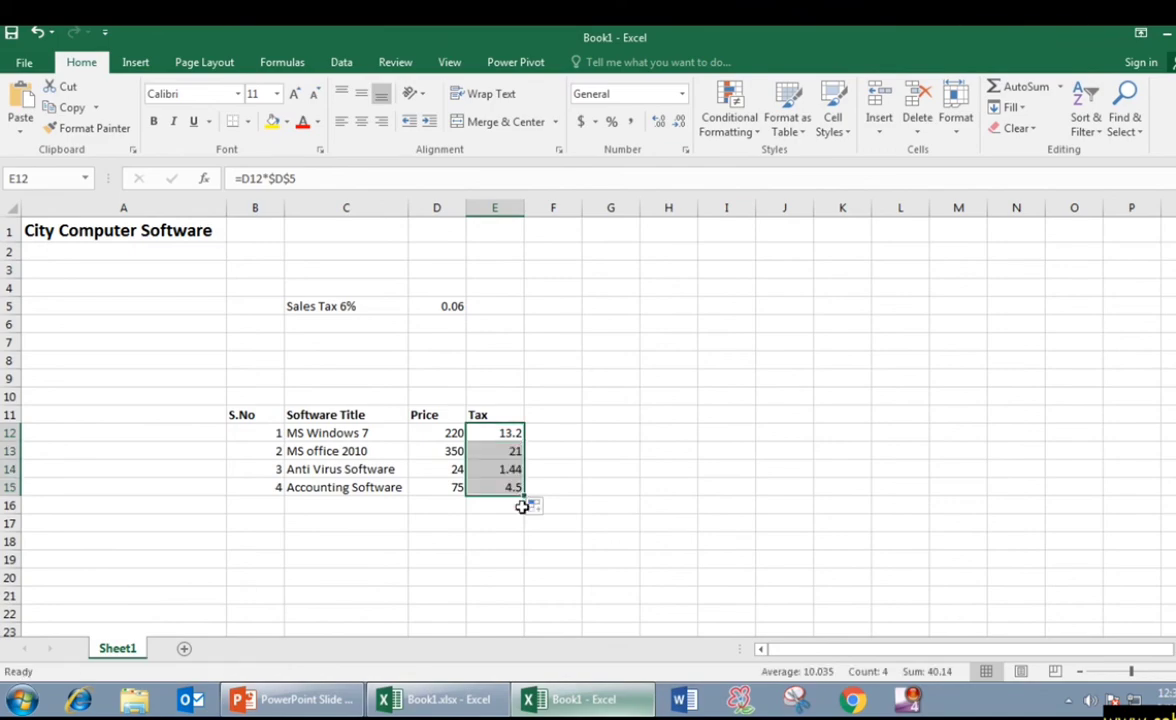
left_click(445, 449)
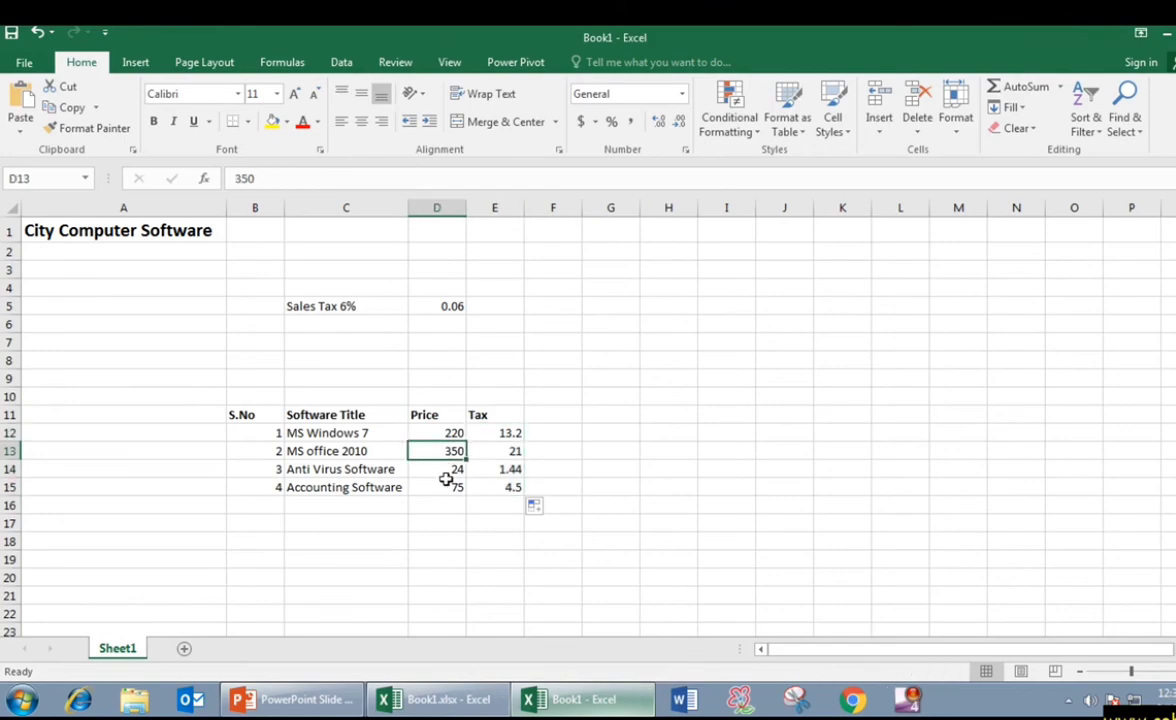
left_click(446, 485)
left_click(446, 468)
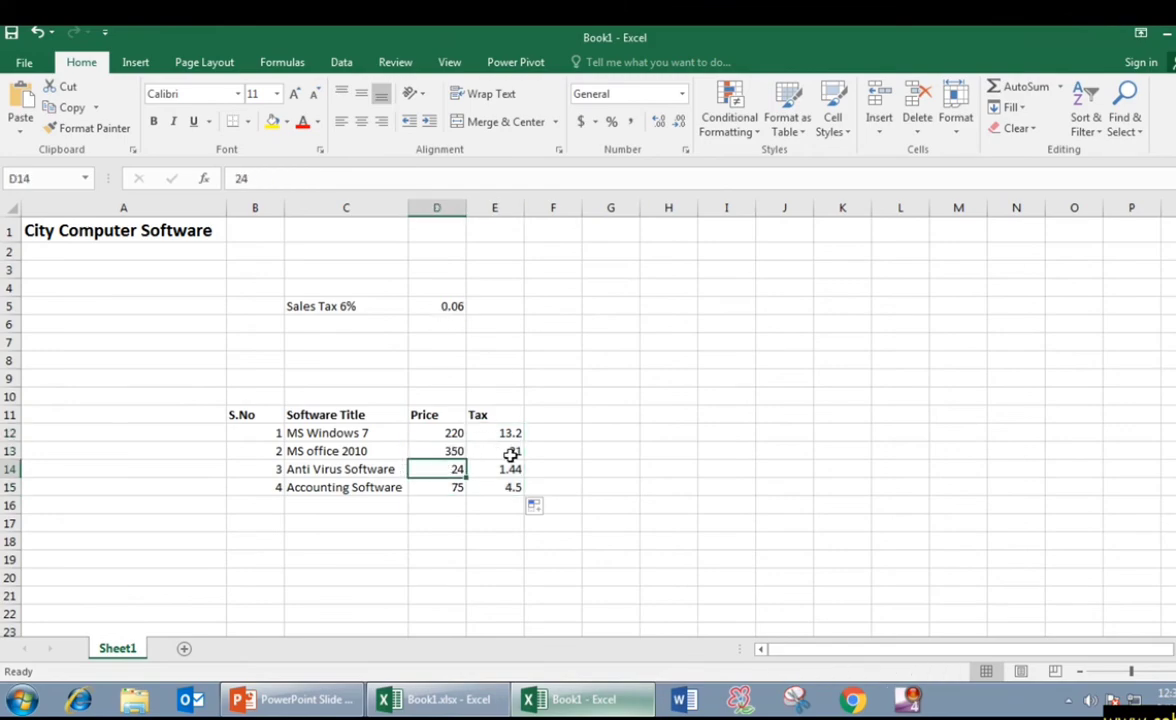
left_click(510, 489)
- Display the cell references of the formula in E12 and switch to the PowerPoint slide show
double_click(498, 433)
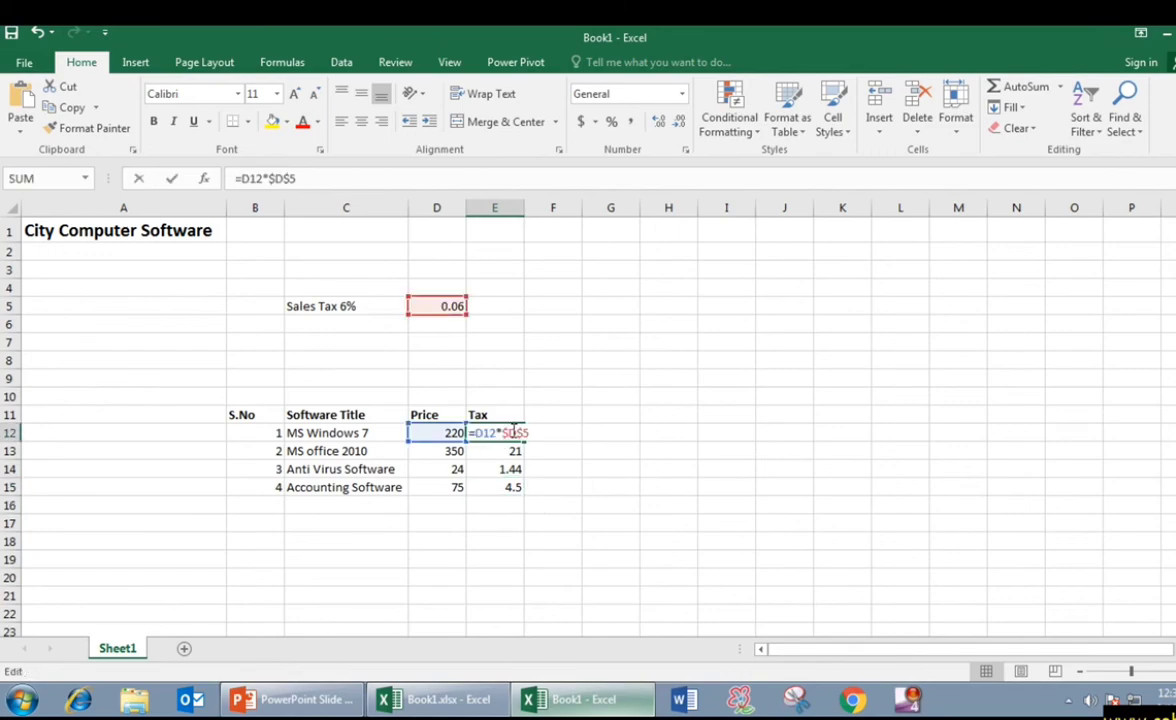
left_click(292, 699)
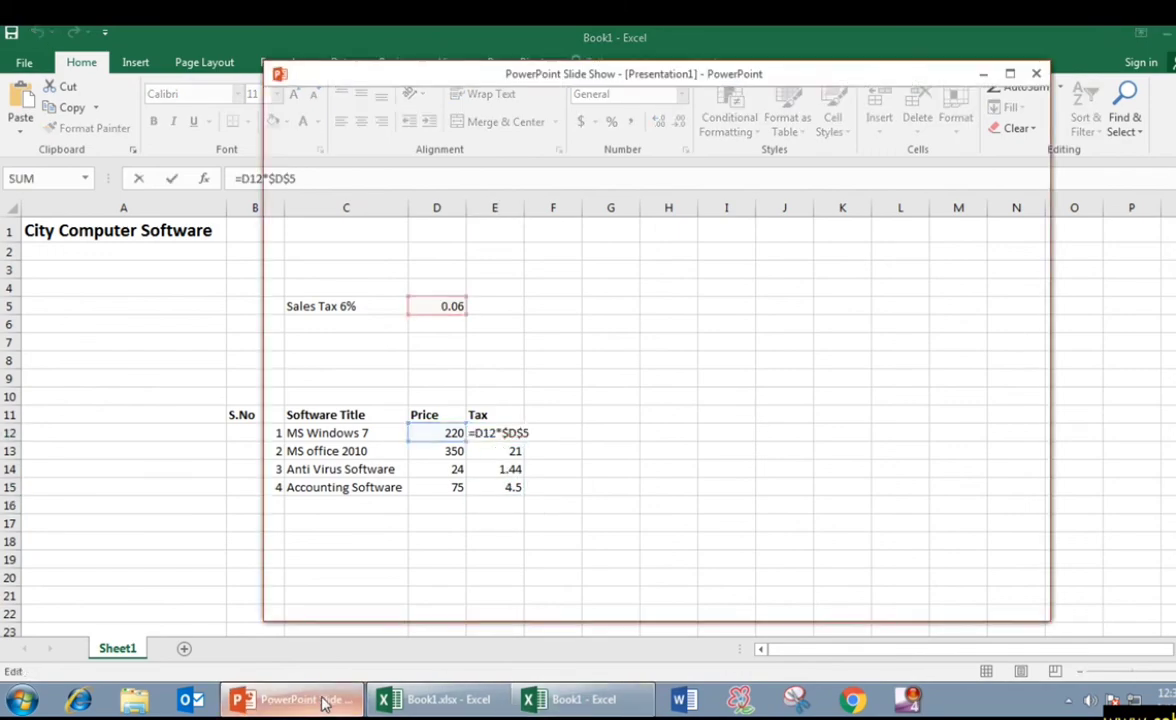